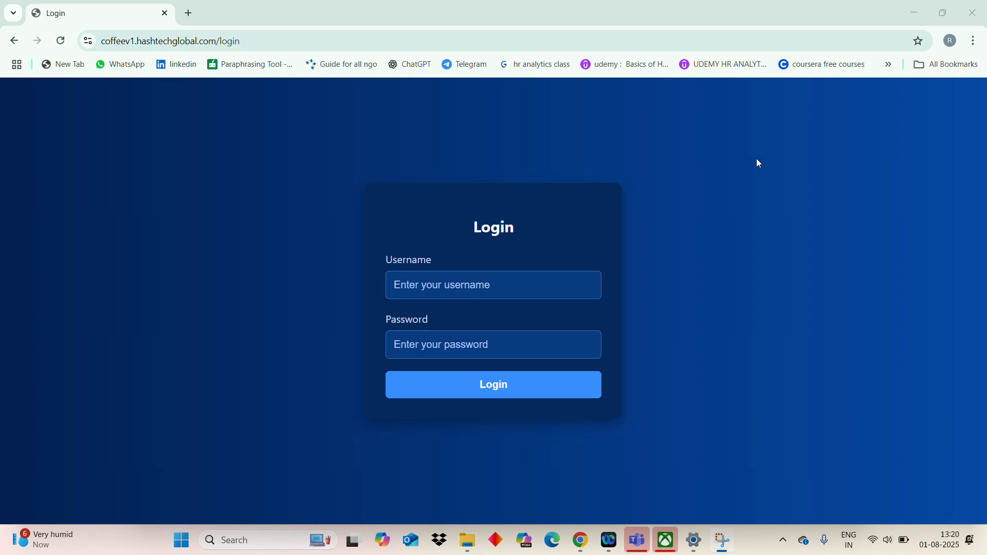
Log in as usernormal with the account password
{"action": "left_click", "coordinate": [529, 283]}
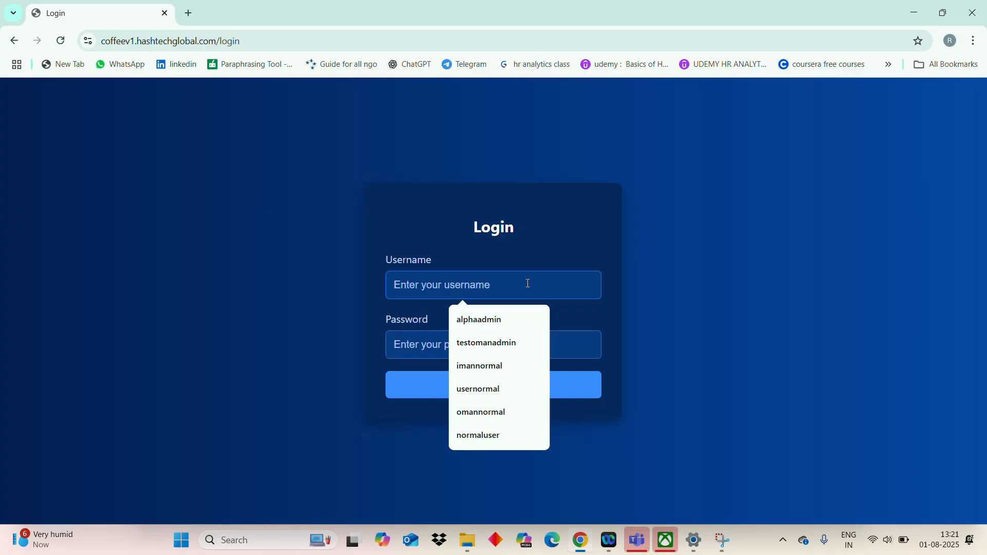
{"action": "type", "text": "usernormal"}
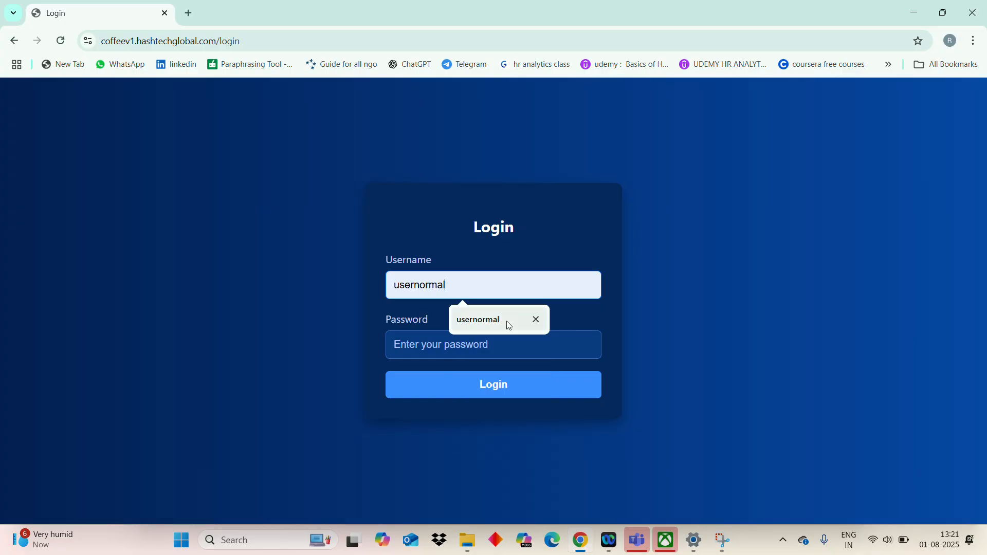
{"action": "left_click", "coordinate": [507, 321]}
{"action": "left_click", "coordinate": [506, 339]}
{"action": "type", "text": "••••"}
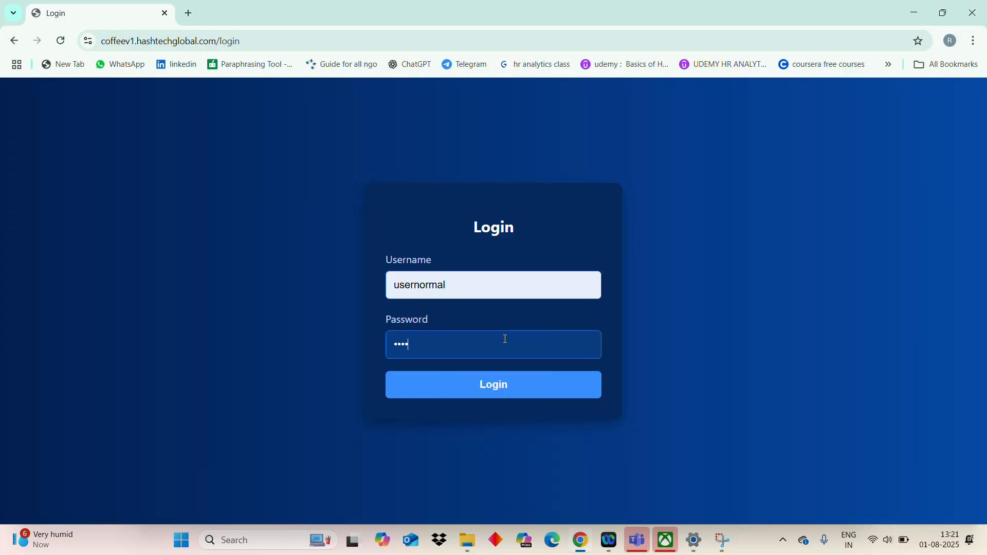
{"action": "left_click", "coordinate": [508, 383]}
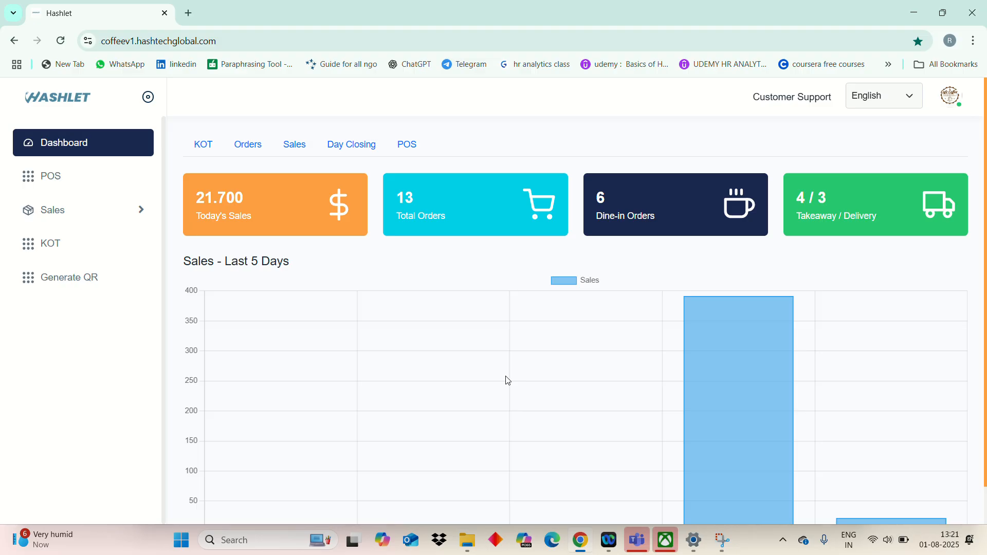
Open the POS for dine-in Table 1 and open the counter
{"action": "left_click", "coordinate": [113, 179]}
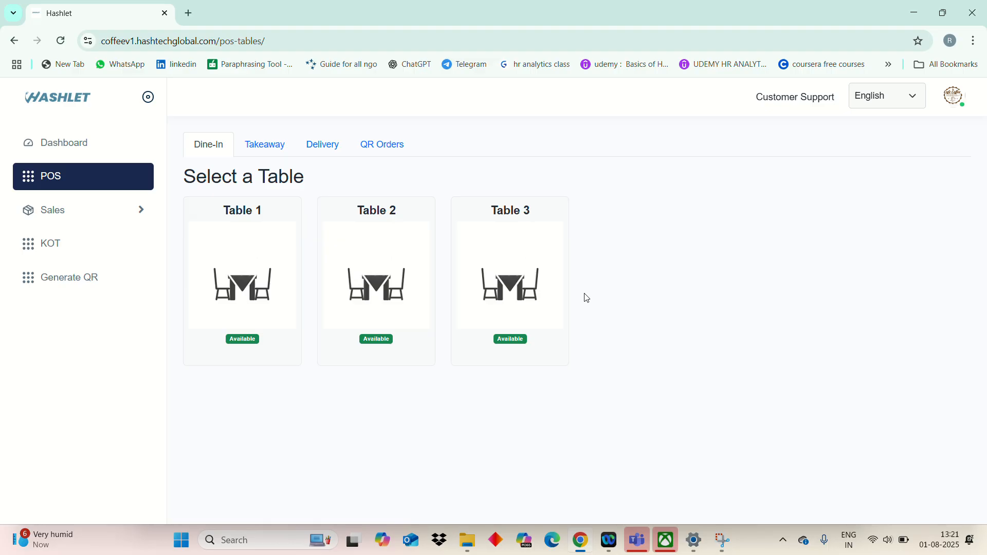
{"action": "left_click", "coordinate": [254, 294]}
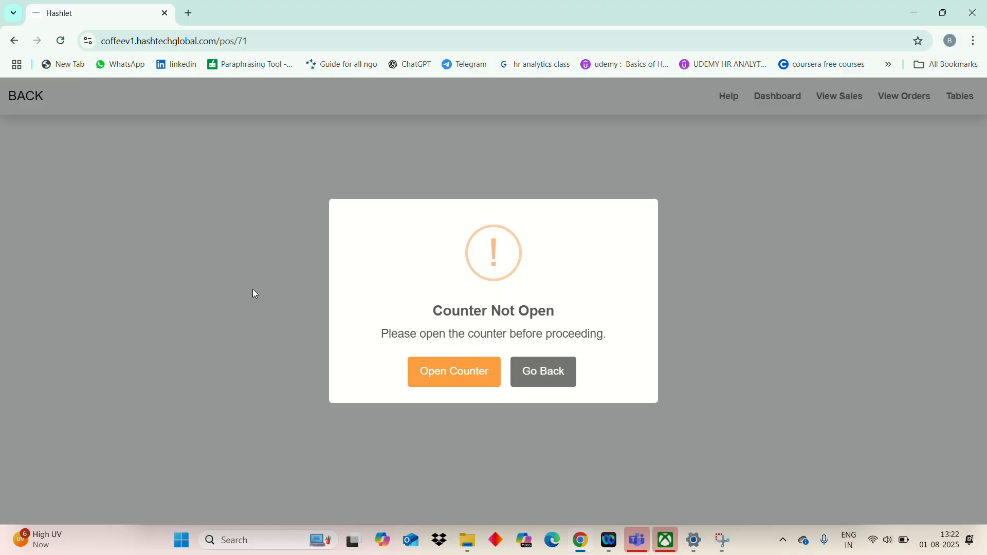
{"action": "left_click", "coordinate": [423, 374]}
{"action": "left_click", "coordinate": [492, 375]}
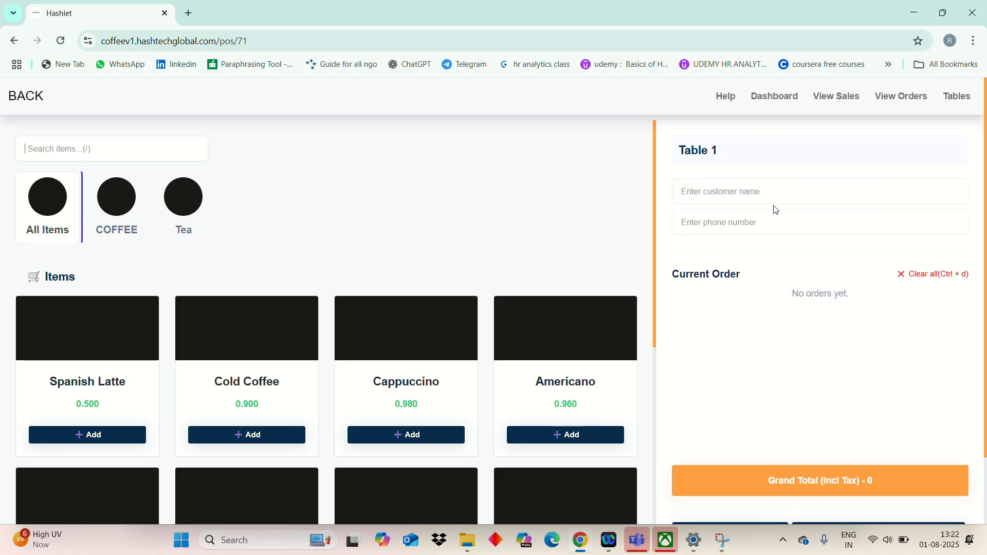
Fill in the customer's name and phone number for the Table 1 order from the saved suggestions
{"action": "left_click", "coordinate": [805, 195]}
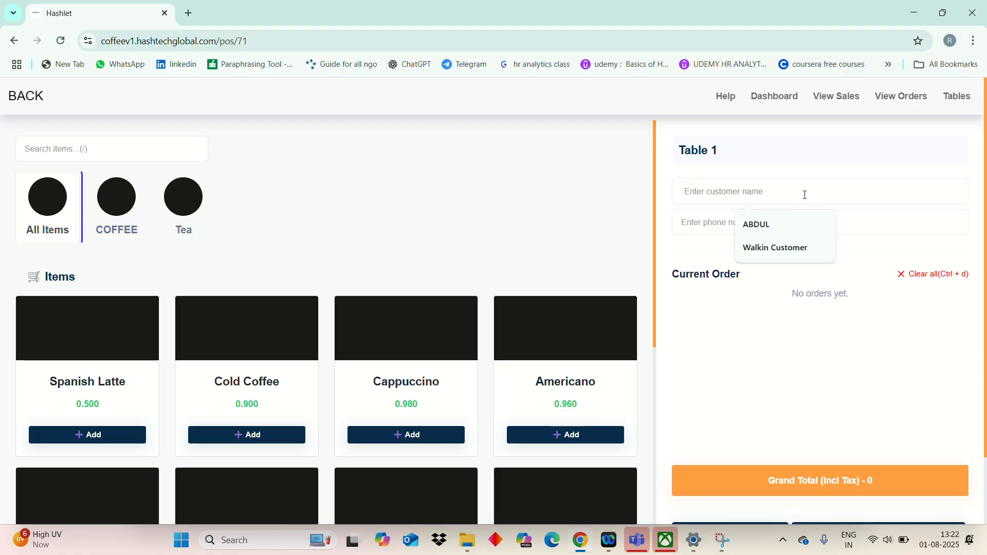
{"action": "left_click", "coordinate": [785, 213]}
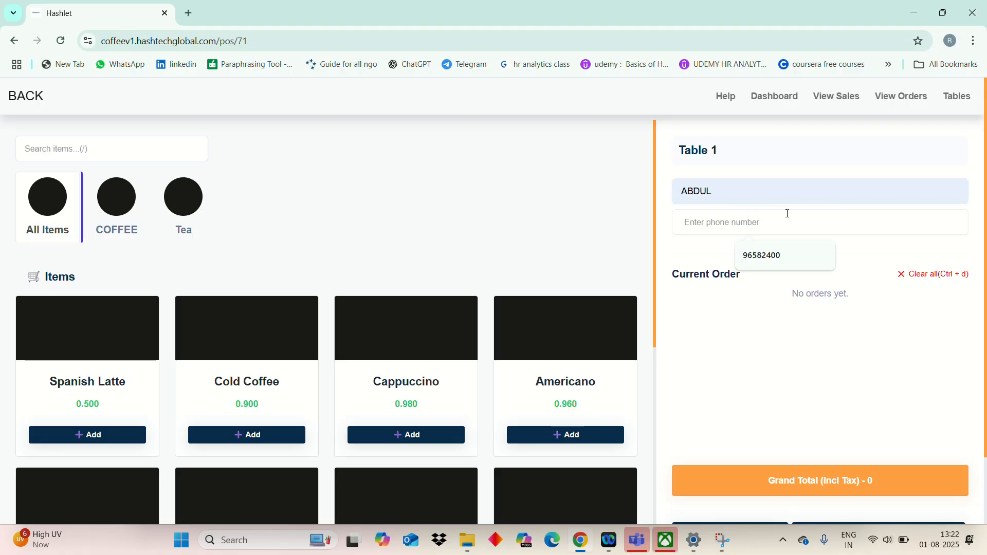
{"action": "left_click", "coordinate": [766, 255]}
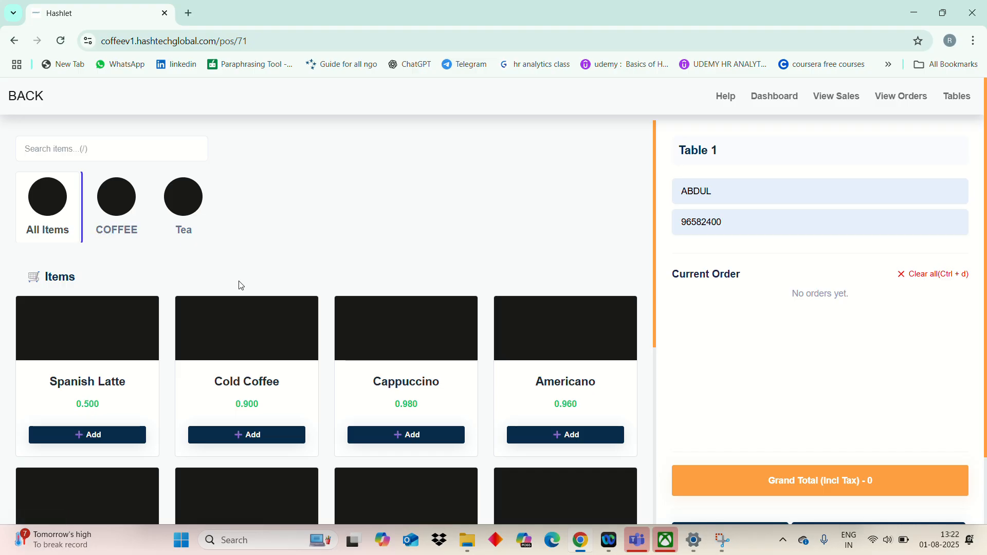
Add two Spanish Lattes and one Americano from the COFFEE category to the Table 1 order and create it without print
{"action": "left_click", "coordinate": [103, 215]}
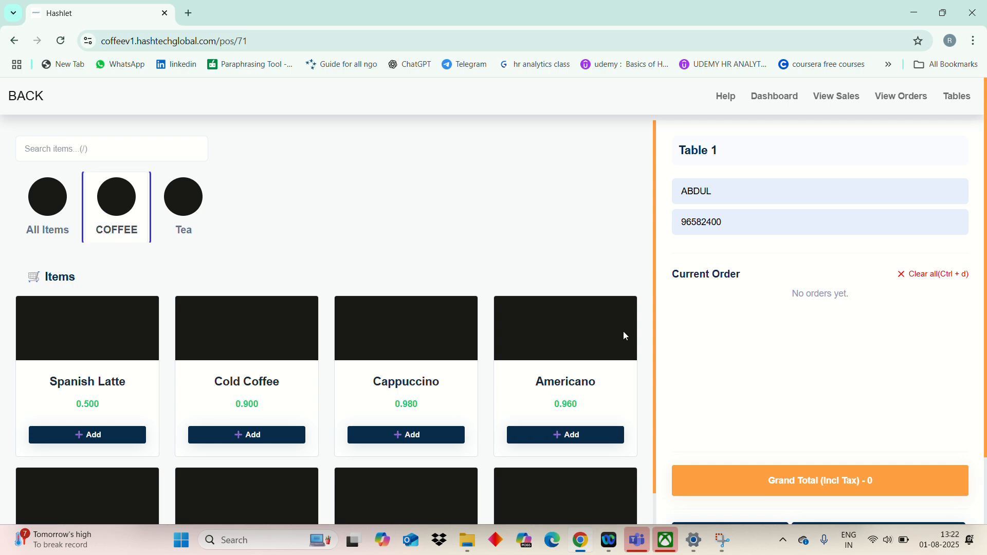
{"action": "scroll", "coordinate": [659, 385], "scroll_direction": "down", "scroll_amount": 2}
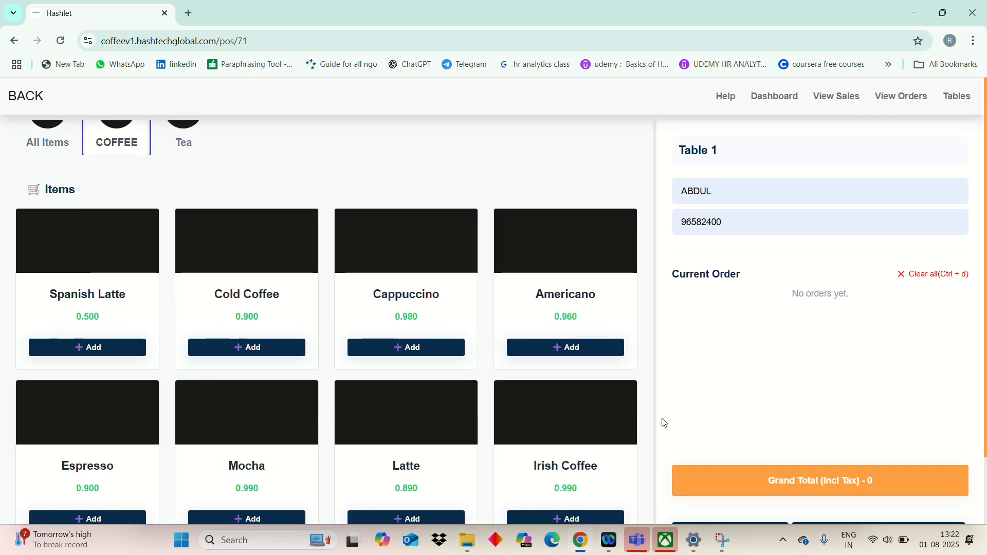
{"action": "scroll", "coordinate": [661, 360], "scroll_direction": "up", "scroll_amount": 2}
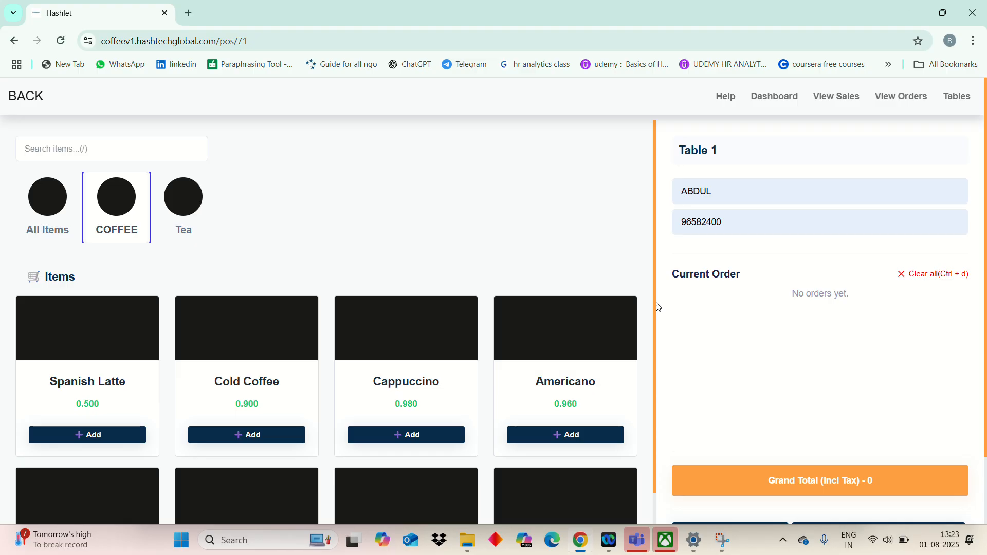
{"action": "left_click", "coordinate": [132, 438]}
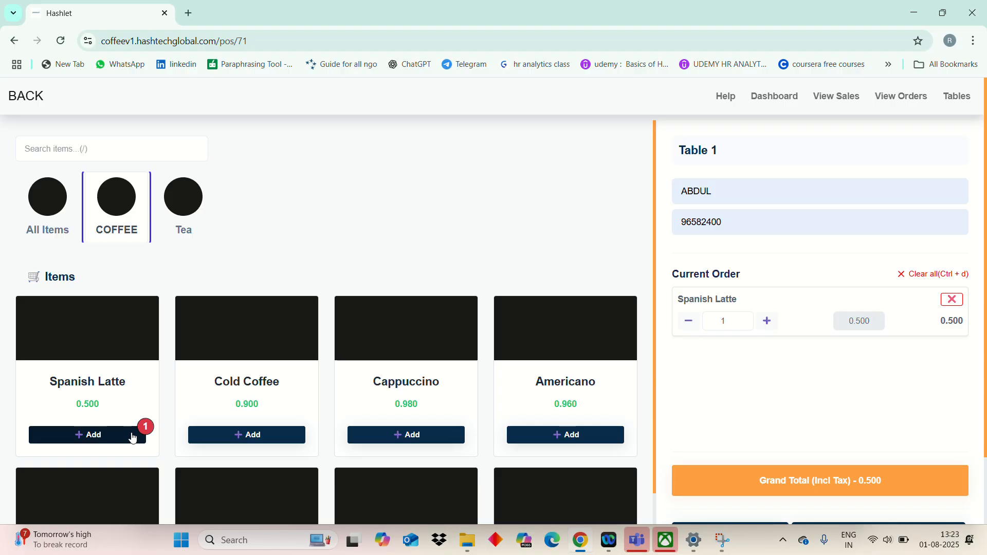
{"action": "left_click", "coordinate": [132, 439]}
{"action": "left_click", "coordinate": [574, 435]}
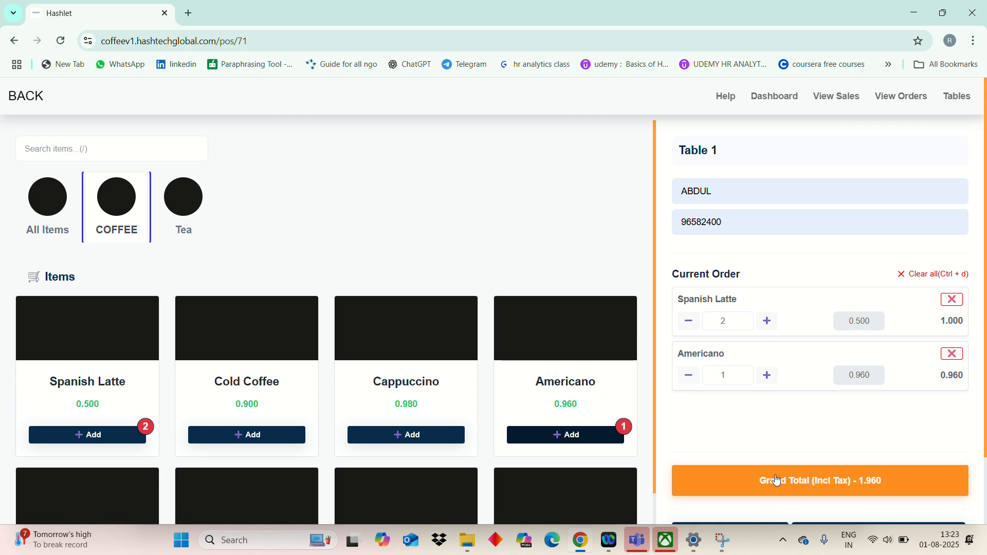
{"action": "scroll", "coordinate": [781, 478], "scroll_direction": "down", "scroll_amount": 2}
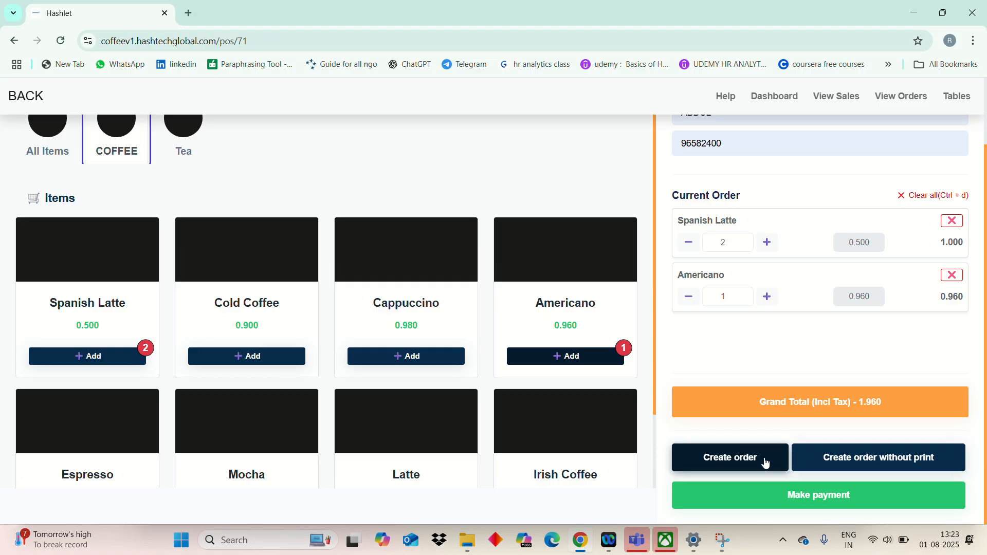
{"action": "left_click", "coordinate": [858, 457]}
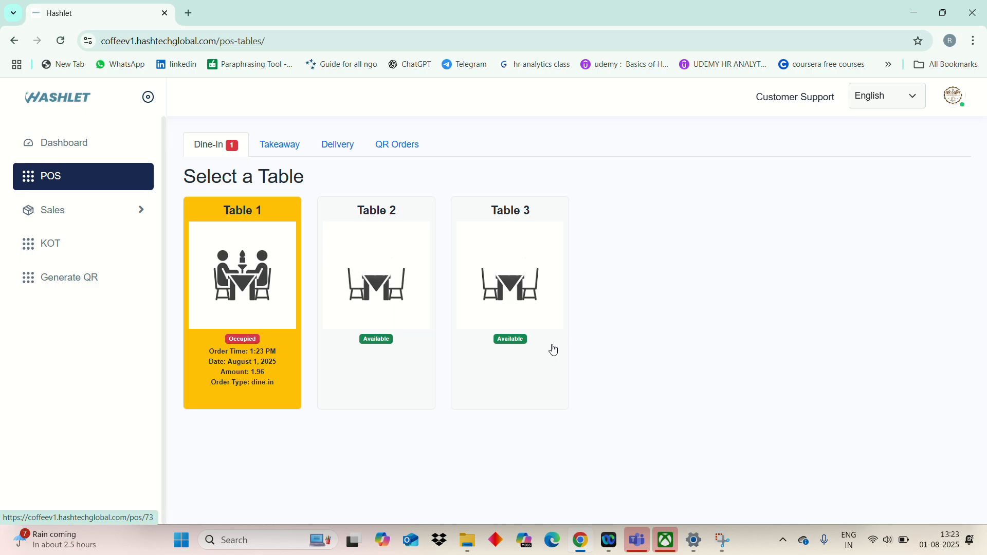
Start a new takeaway order and fill in the customer's name and phone number from the saved suggestions
{"action": "left_click", "coordinate": [289, 151]}
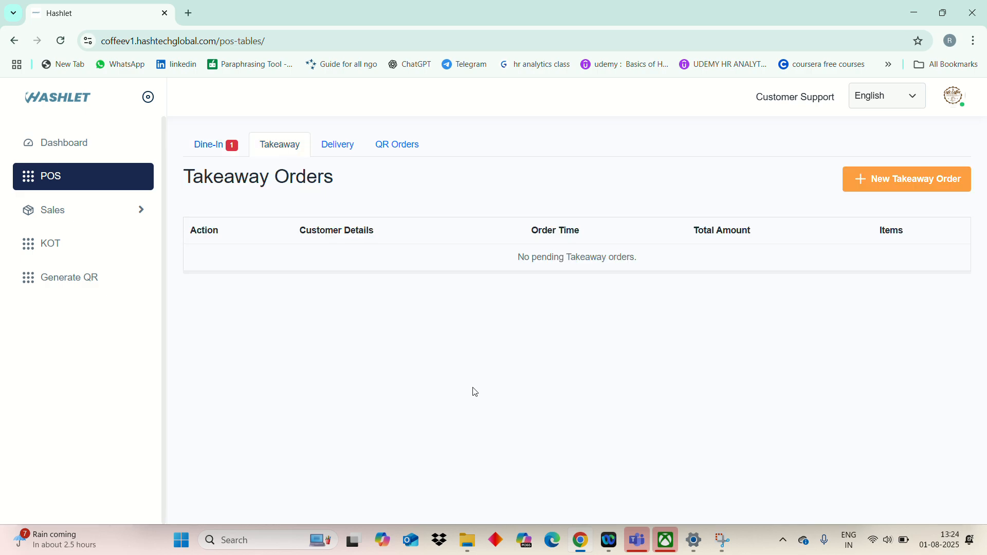
{"action": "left_click", "coordinate": [904, 182]}
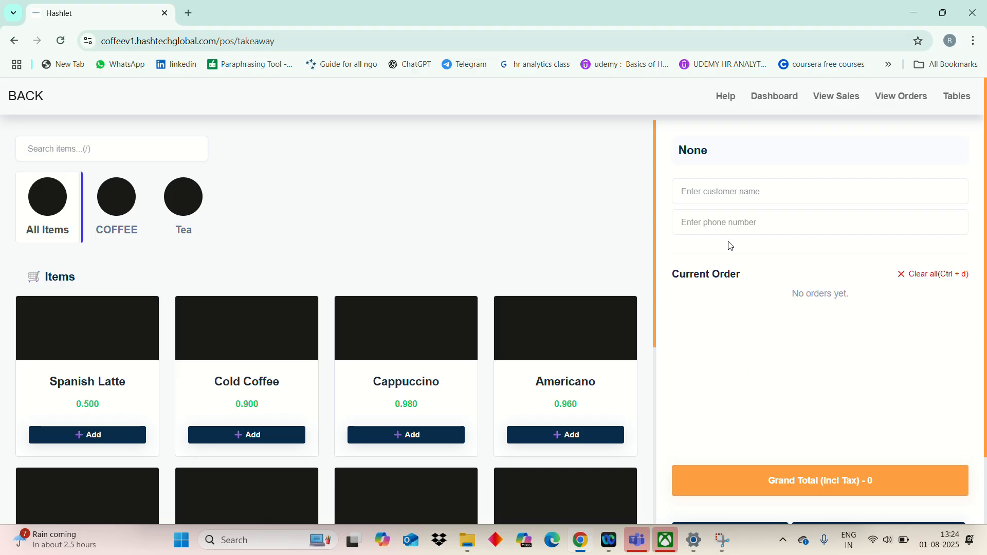
{"action": "left_click", "coordinate": [739, 196]}
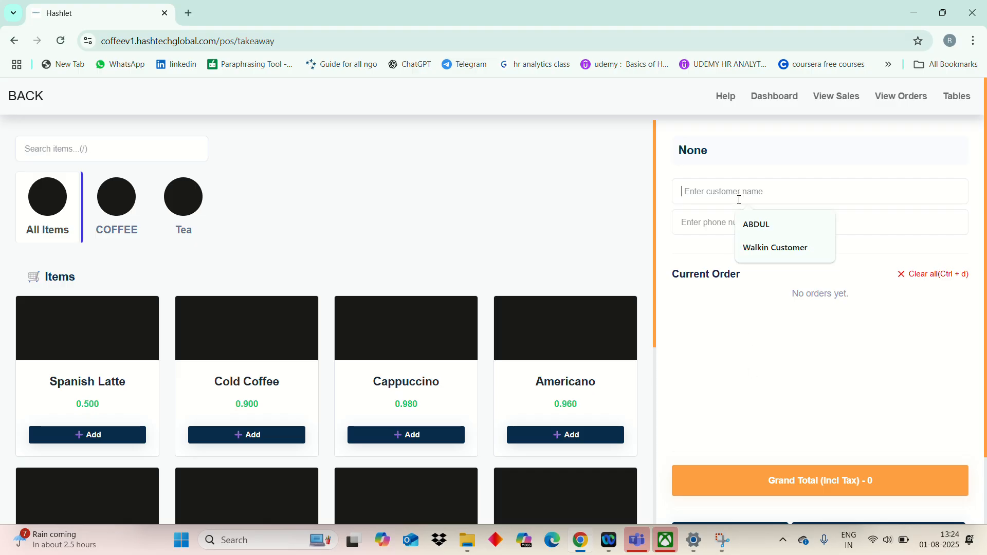
{"action": "left_click", "coordinate": [750, 222]}
{"action": "left_click", "coordinate": [749, 223]}
{"action": "left_click", "coordinate": [757, 257]}
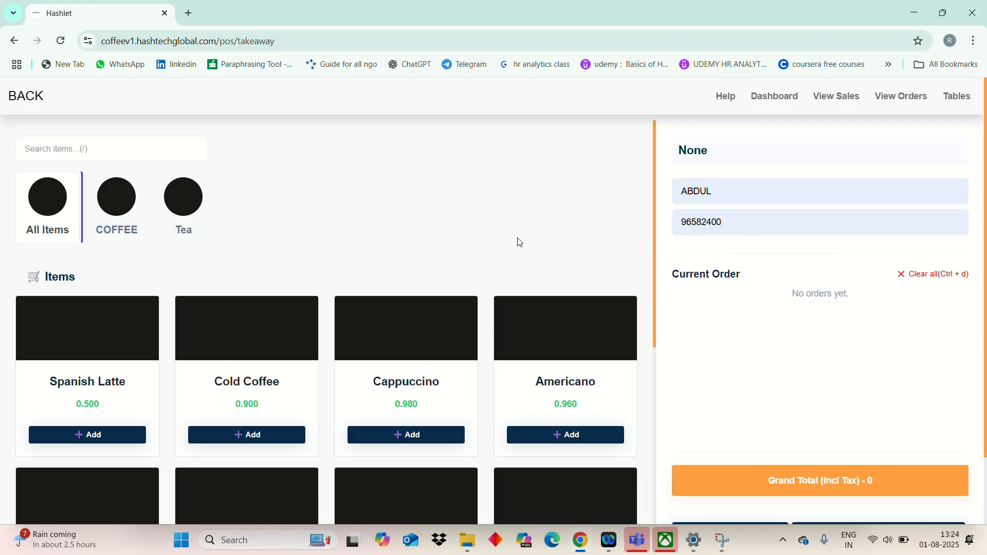
Add one Spanish Latte and one Cold Coffee to the takeaway order and create it without print
{"action": "left_click", "coordinate": [103, 442]}
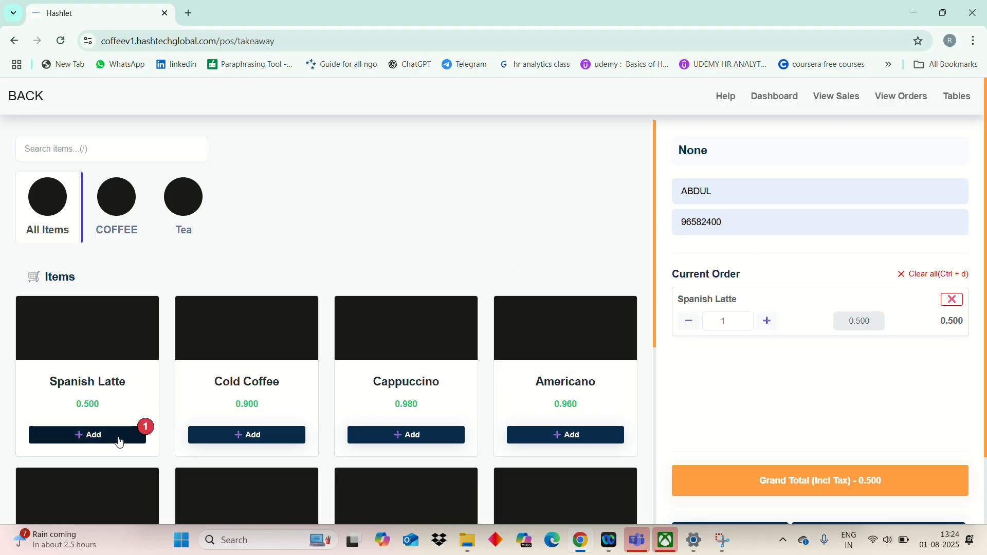
{"action": "left_click", "coordinate": [215, 436]}
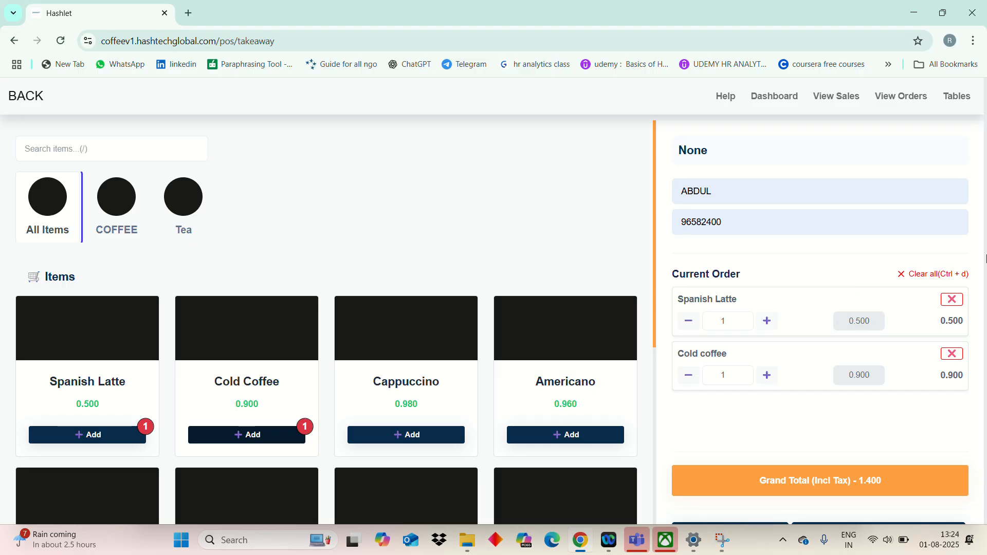
{"action": "scroll", "coordinate": [986, 428], "scroll_direction": "down", "scroll_amount": 2}
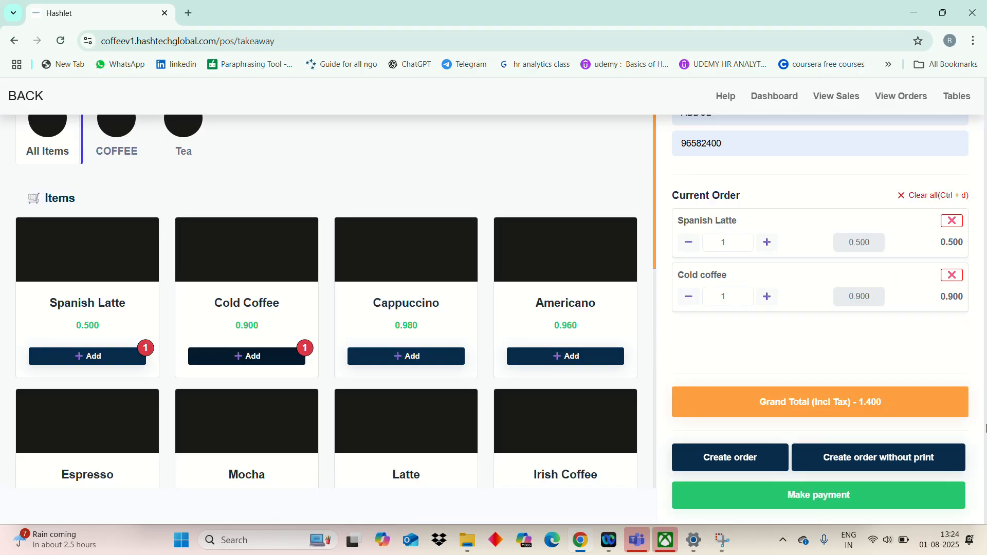
{"action": "left_click", "coordinate": [834, 456]}
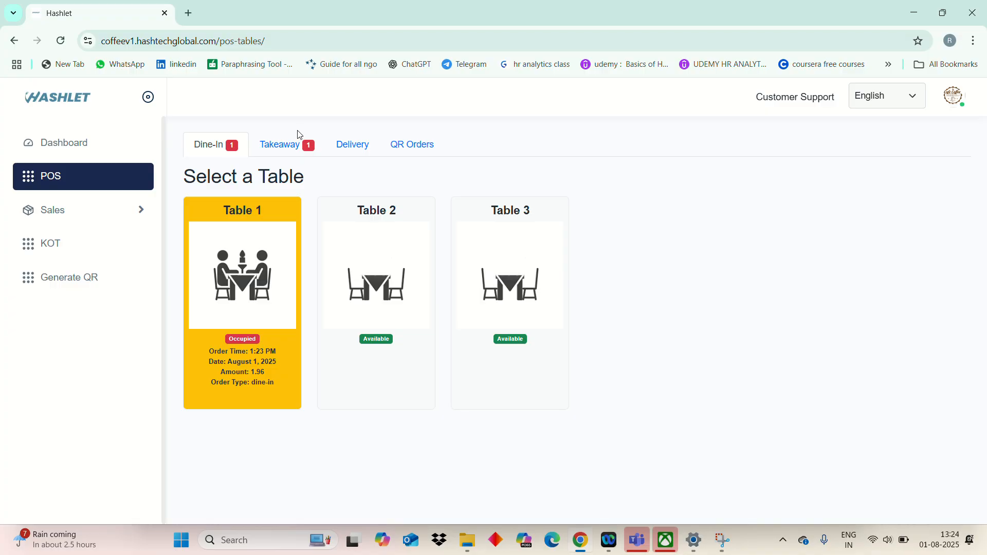
Start a new delivery order and fill in the customer's name and phone number from the saved suggestions
{"action": "left_click", "coordinate": [357, 155]}
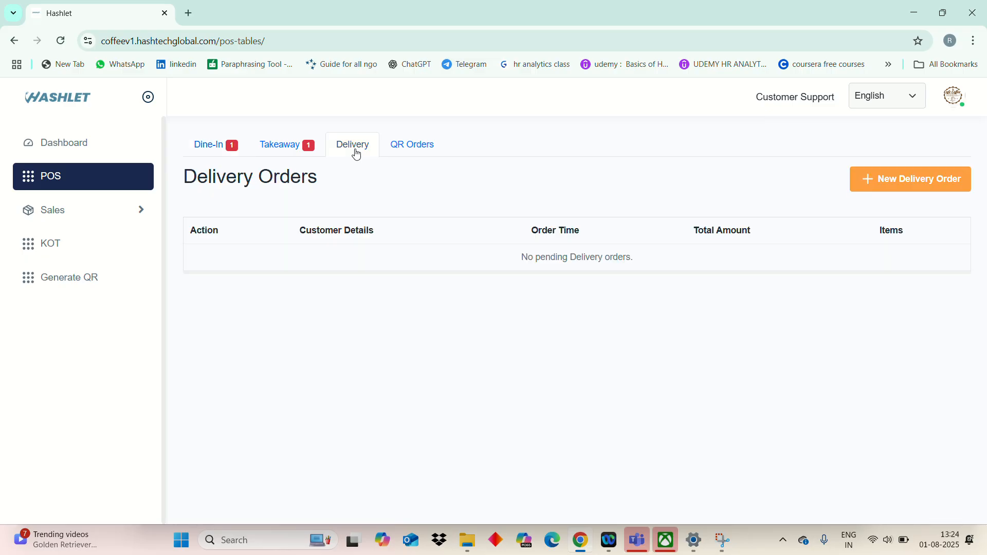
{"action": "left_click", "coordinate": [913, 189]}
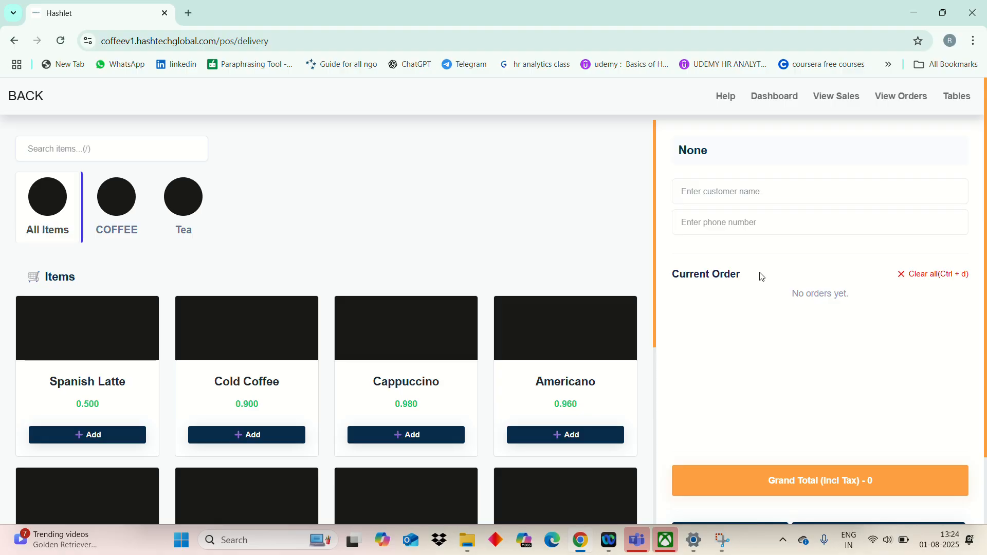
{"action": "left_click", "coordinate": [792, 200]}
{"action": "left_click", "coordinate": [760, 222]}
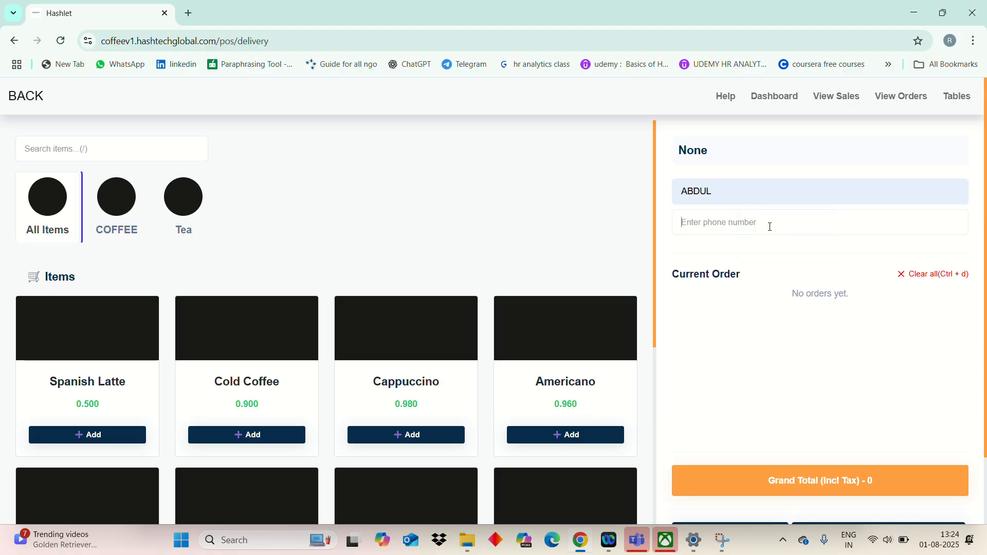
{"action": "left_click", "coordinate": [768, 225]}
{"action": "left_click", "coordinate": [763, 260]}
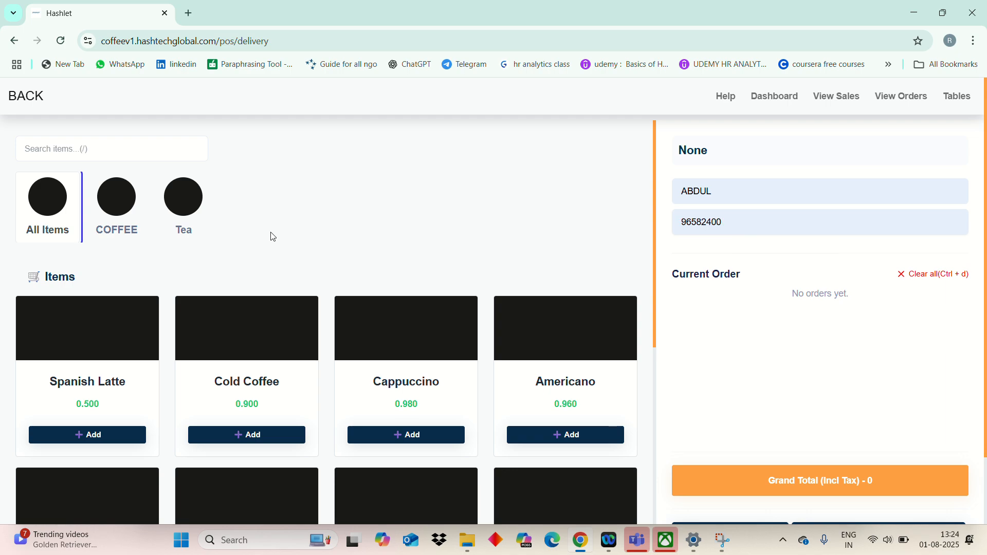
Add one Cold Coffee and one Cappuccino to the delivery order and create it without print
{"action": "left_click", "coordinate": [271, 437]}
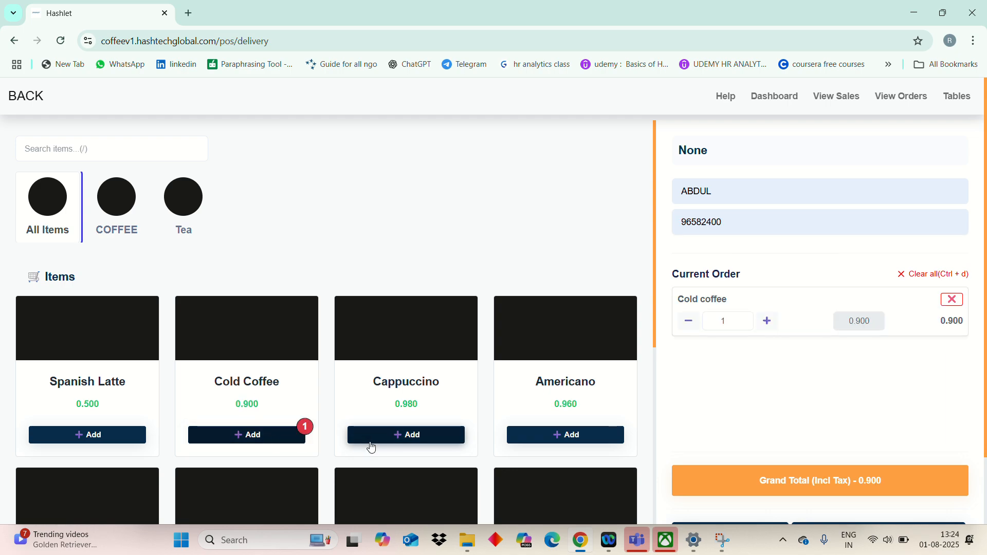
{"action": "left_click", "coordinate": [412, 434]}
{"action": "scroll", "coordinate": [412, 431], "scroll_direction": "down", "scroll_amount": 2}
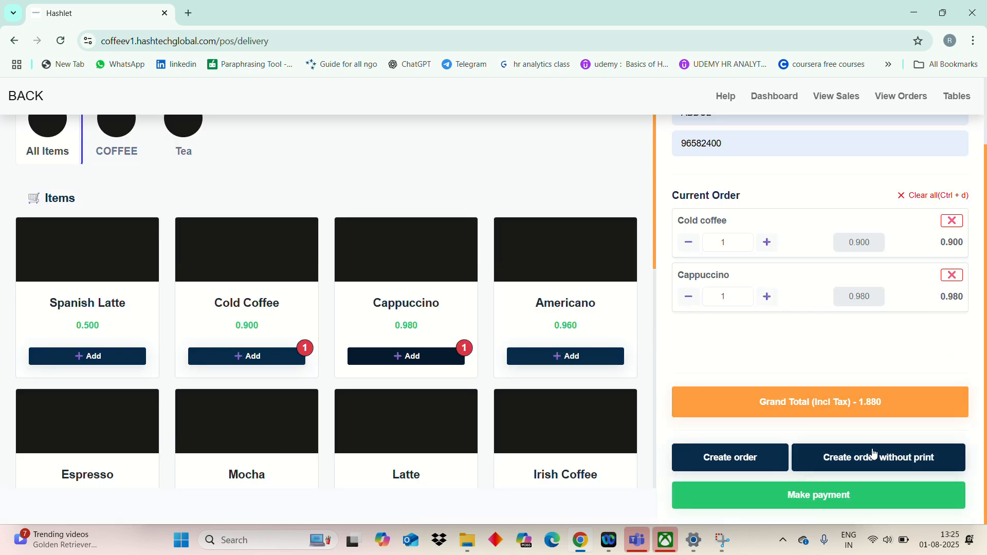
{"action": "left_click", "coordinate": [863, 464]}
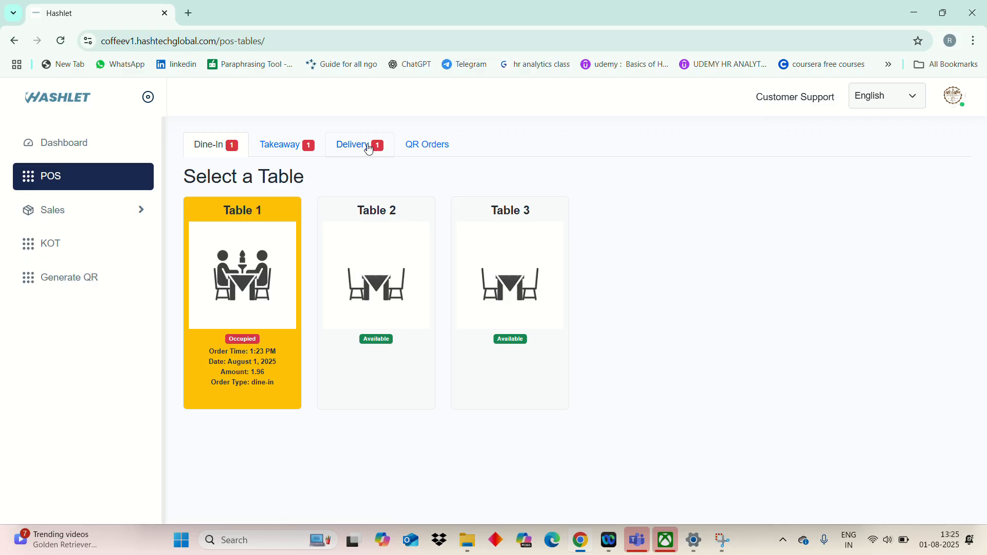
Review the pending takeaway, delivery and QR order lists
{"action": "left_click", "coordinate": [305, 149]}
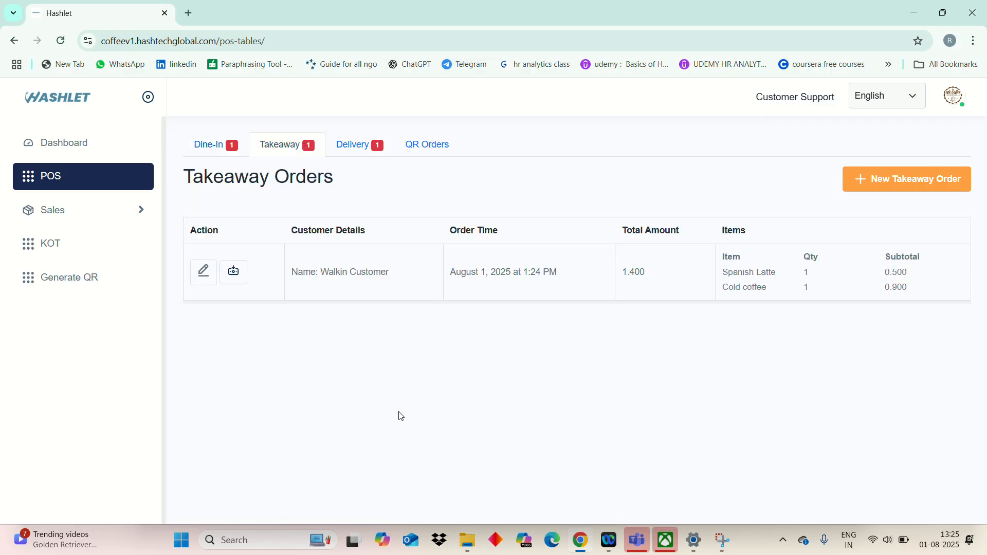
{"action": "left_click", "coordinate": [353, 145]}
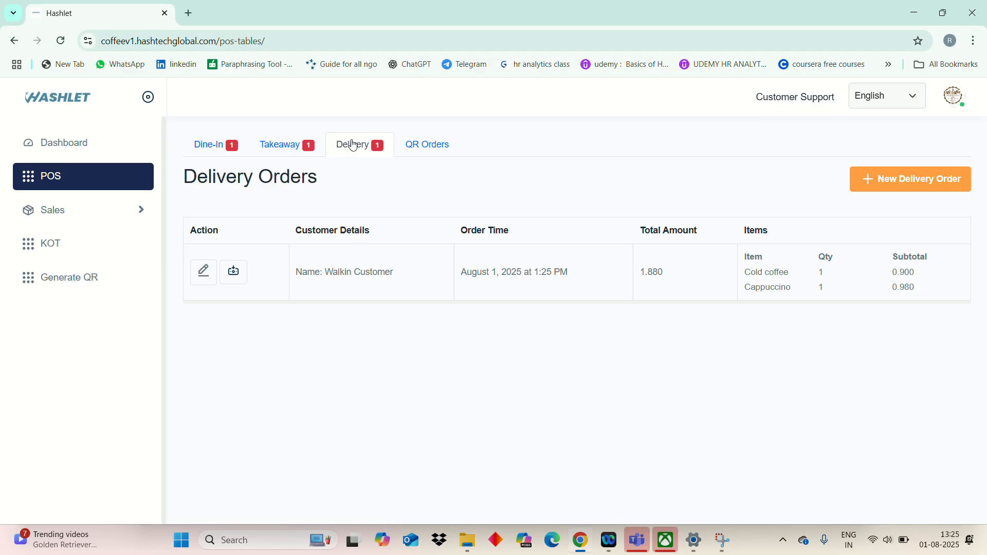
{"action": "left_click", "coordinate": [440, 147]}
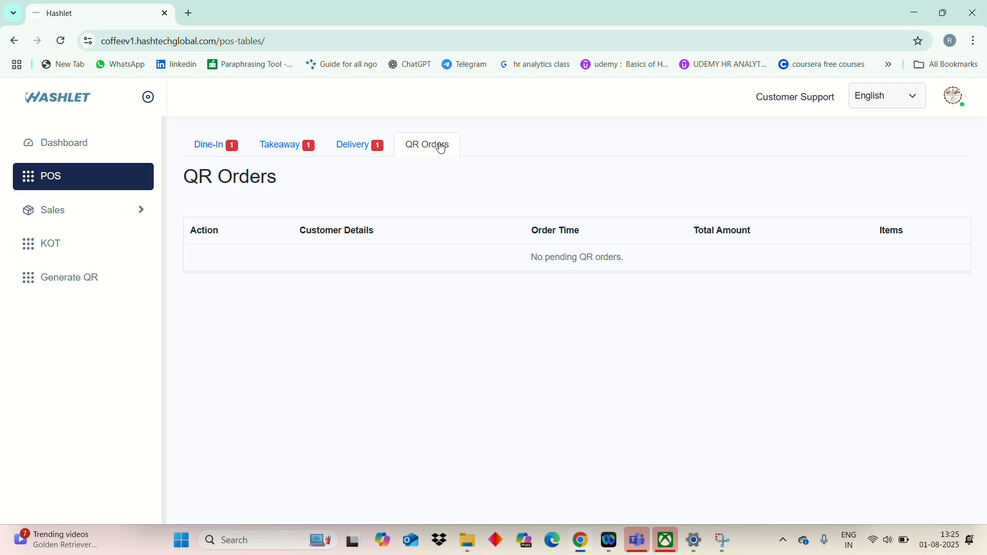
Look over the QR codes for takeaway and the tables, and return to the POS list of QR orders
{"action": "left_click", "coordinate": [95, 279]}
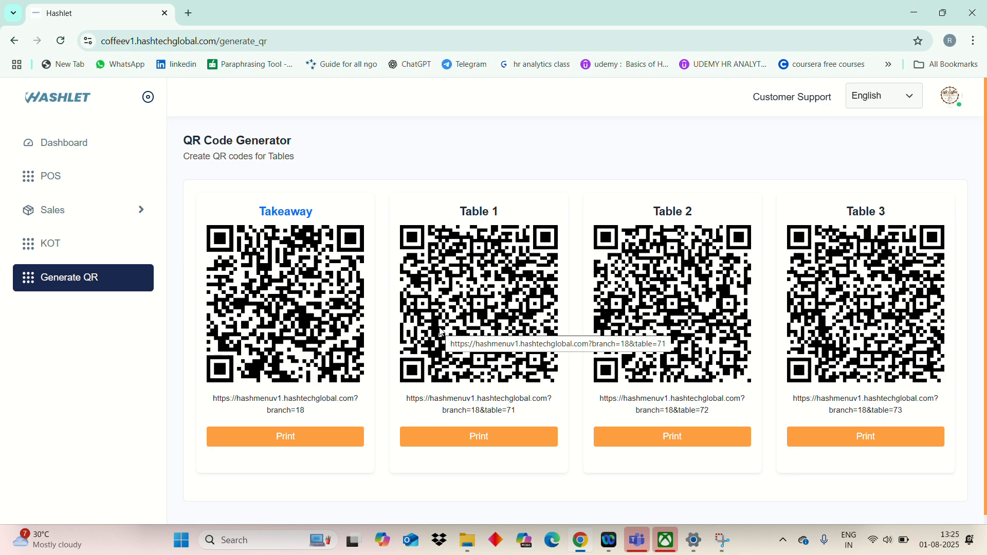
{"action": "left_click", "coordinate": [112, 172]}
{"action": "left_click", "coordinate": [445, 149]}
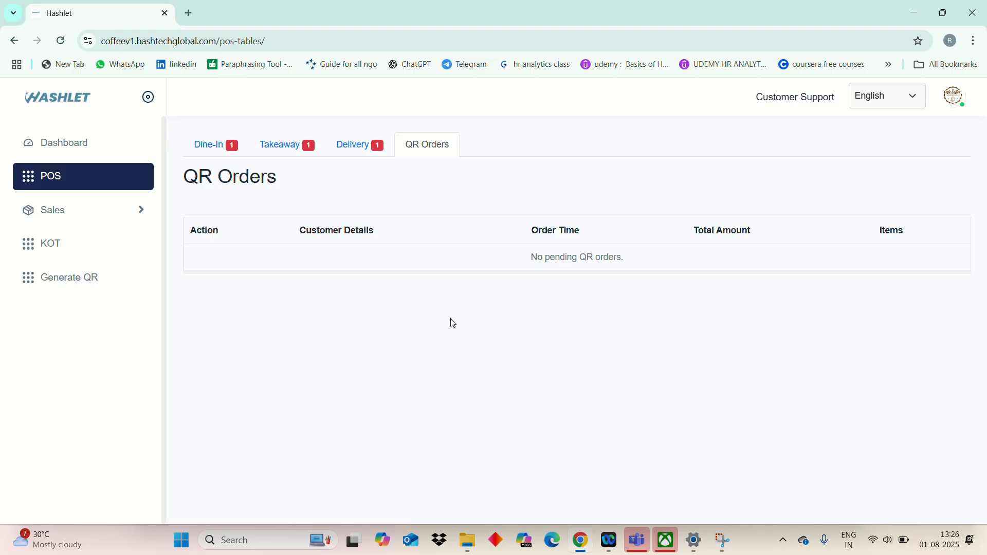
Review the pending kitchen orders in the KOT view and return to the dashboard
{"action": "mouse_move", "coordinate": [462, 553]}
{"action": "left_click", "coordinate": [109, 247]}
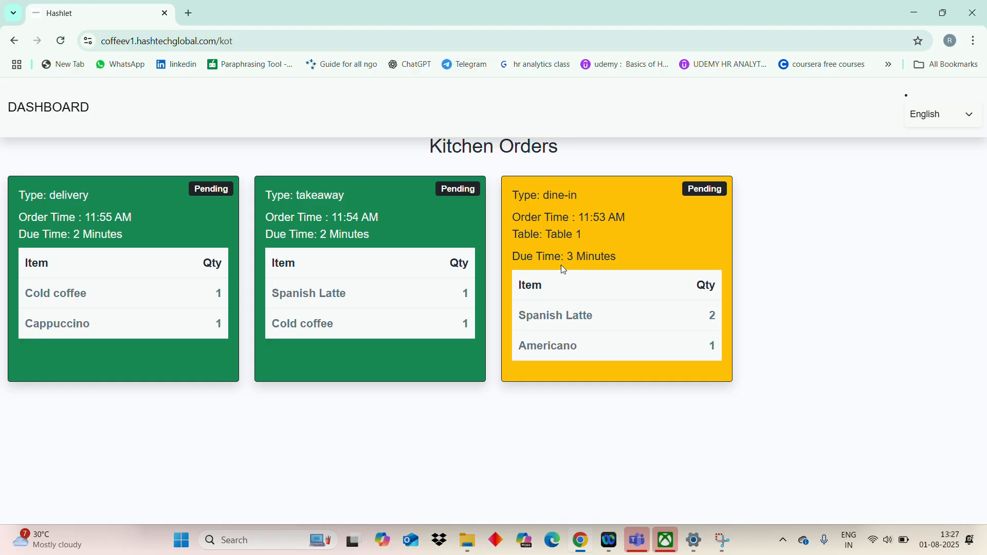
{"action": "left_click", "coordinate": [84, 118]}
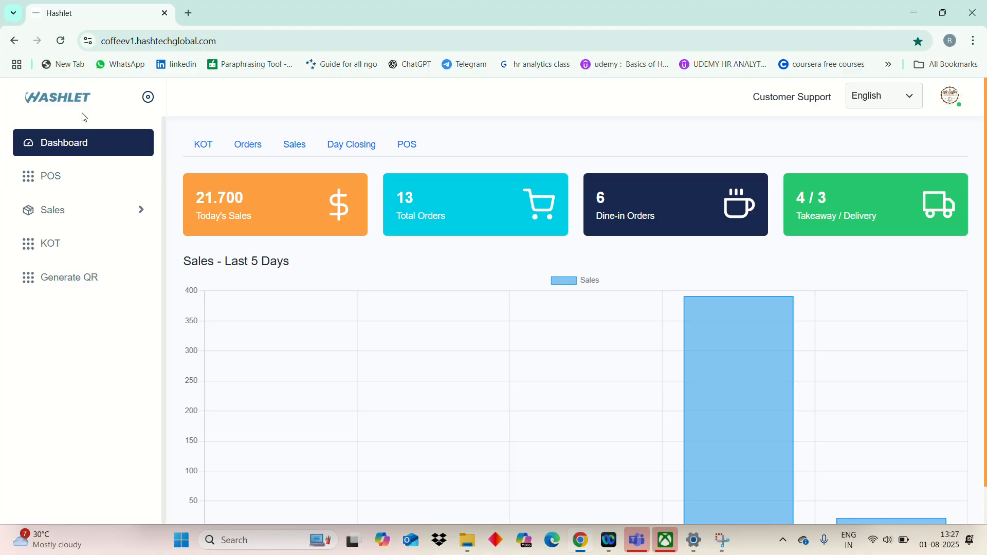
Raise the Spanish Latte quantity to 3 in Table 1's dine-in order and update the order without print
{"action": "left_click", "coordinate": [77, 182]}
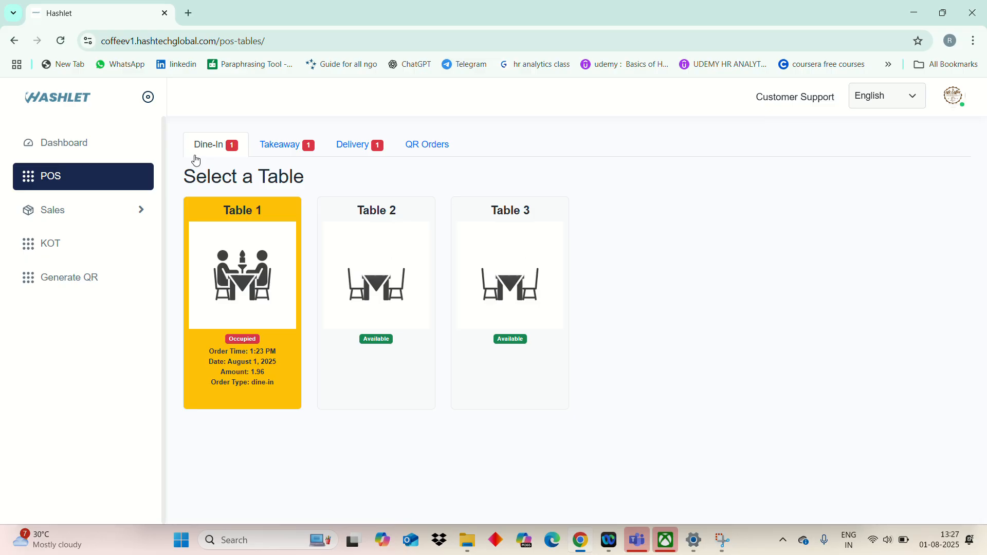
{"action": "left_click", "coordinate": [259, 240]}
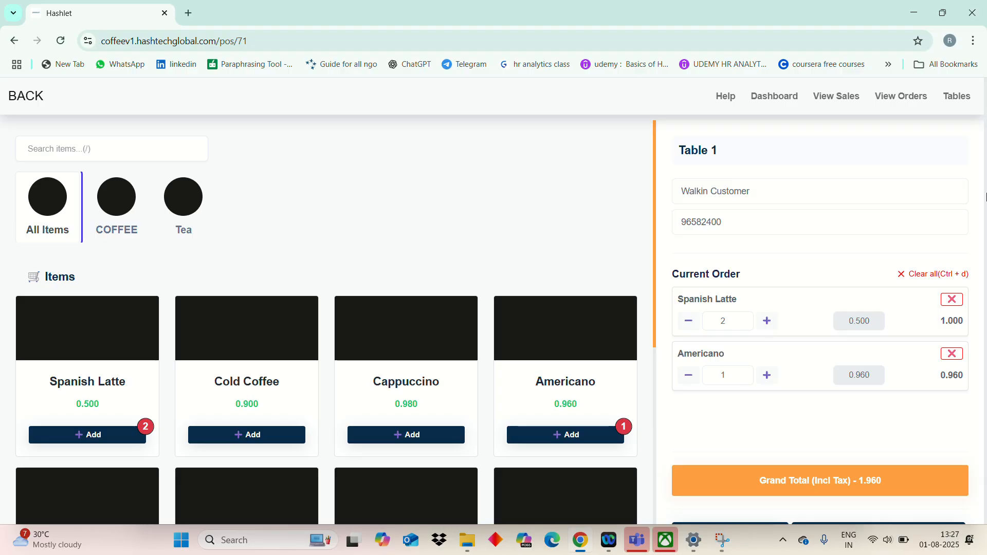
{"action": "left_click_drag", "start_coordinate": [985, 196], "coordinate": [986, 352]}
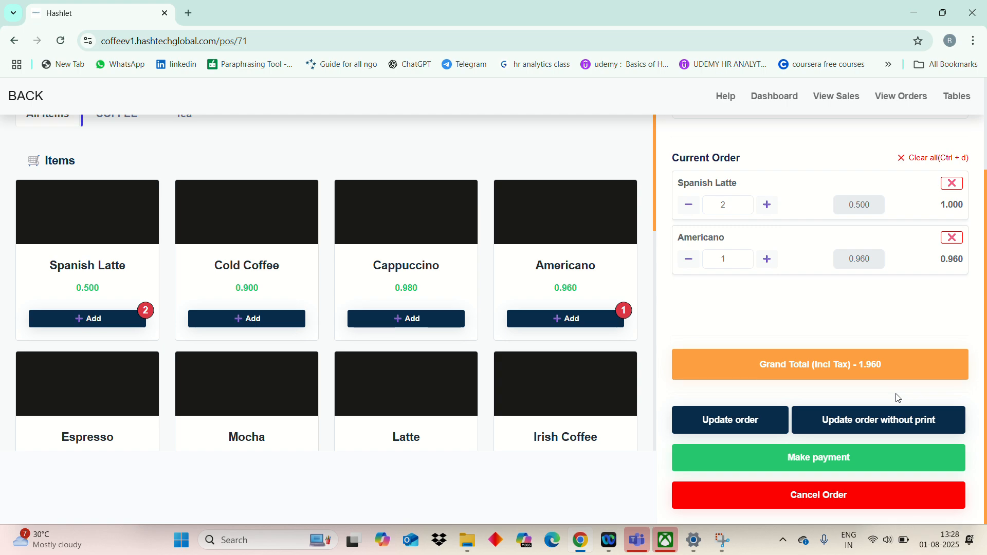
{"action": "left_click", "coordinate": [774, 207]}
{"action": "left_click", "coordinate": [862, 426]}
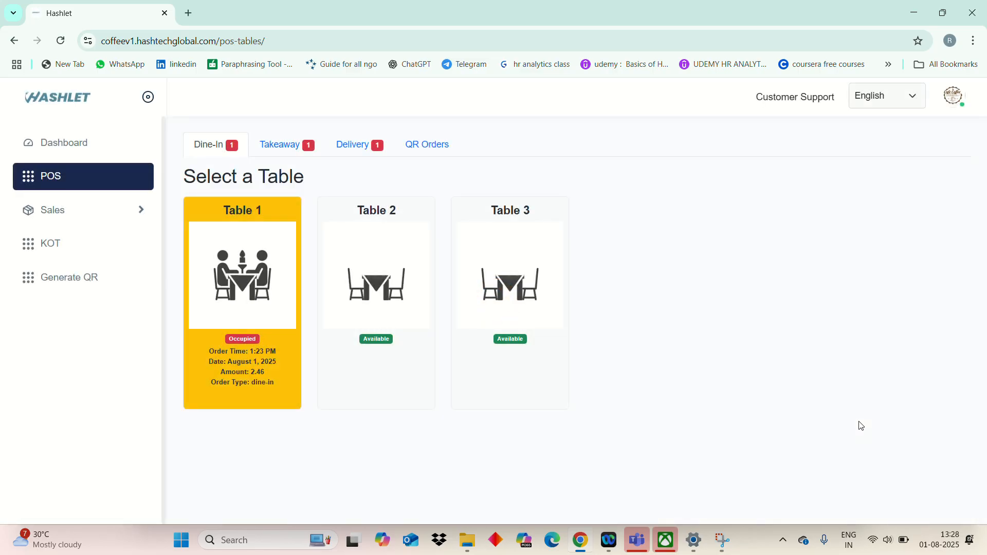
Reopen Table 1's dine-in order and bring up its payment options
{"action": "left_click", "coordinate": [281, 267]}
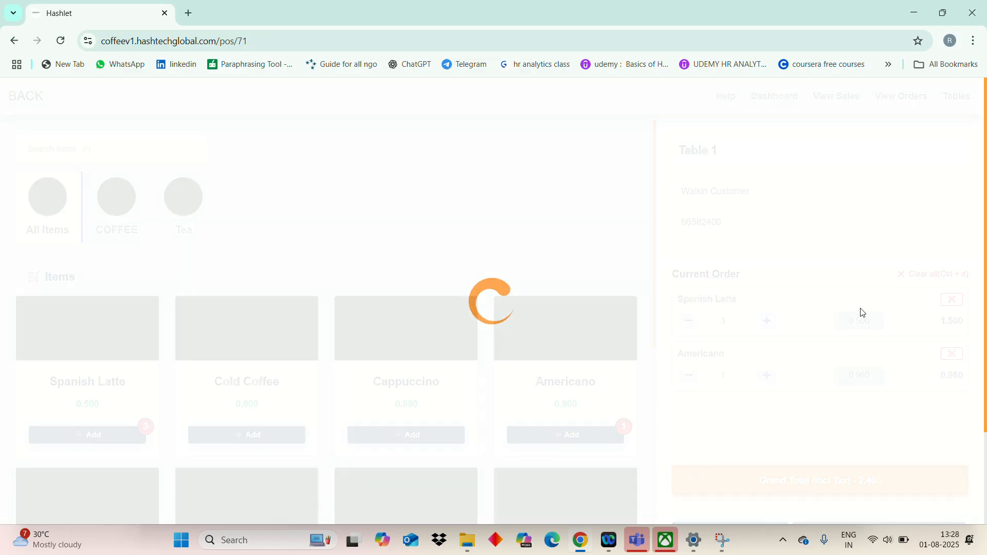
{"action": "left_click_drag", "start_coordinate": [986, 291], "coordinate": [986, 460]}
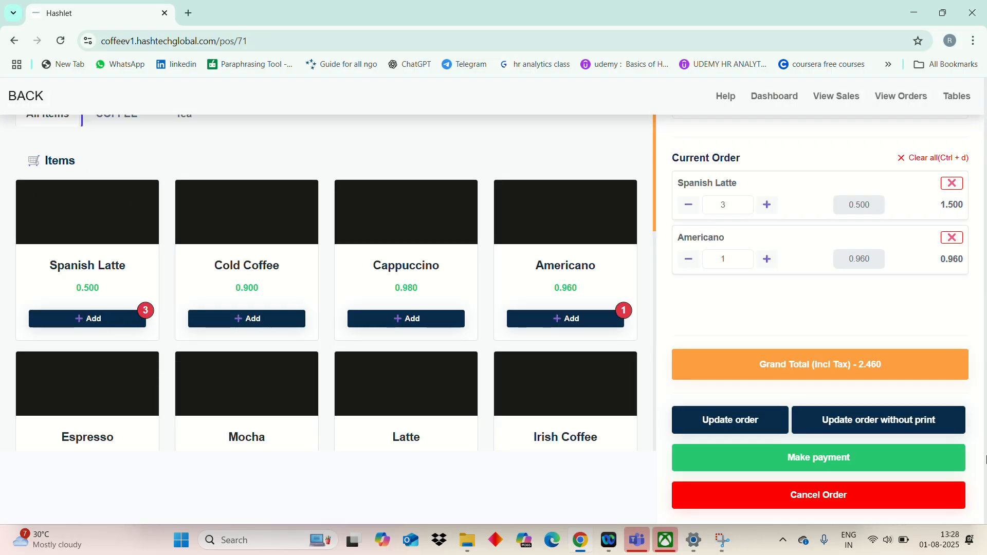
{"action": "left_click", "coordinate": [870, 466]}
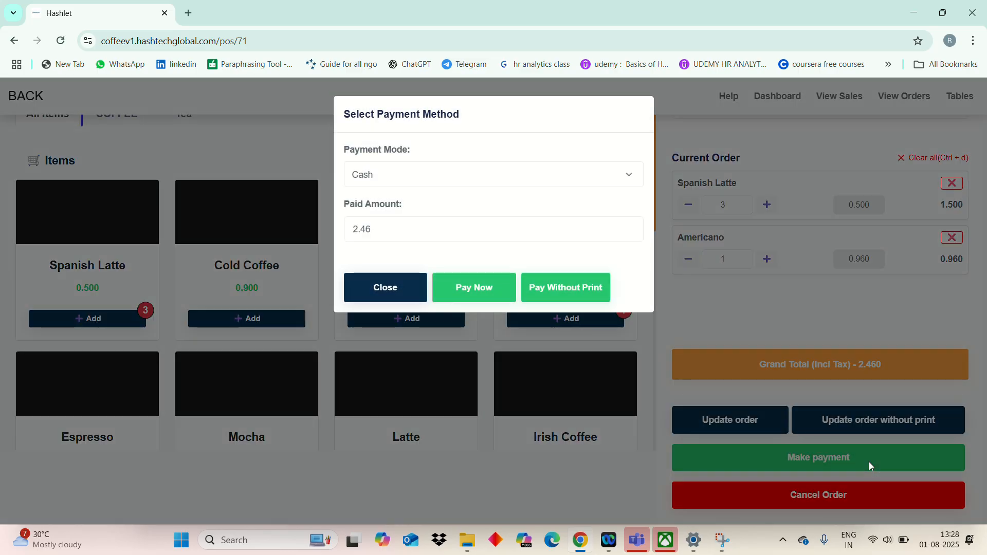
Try Multi-Payment Mode for Table 1's order with Cash and CARD as the selected payment modes
{"action": "left_click", "coordinate": [579, 177]}
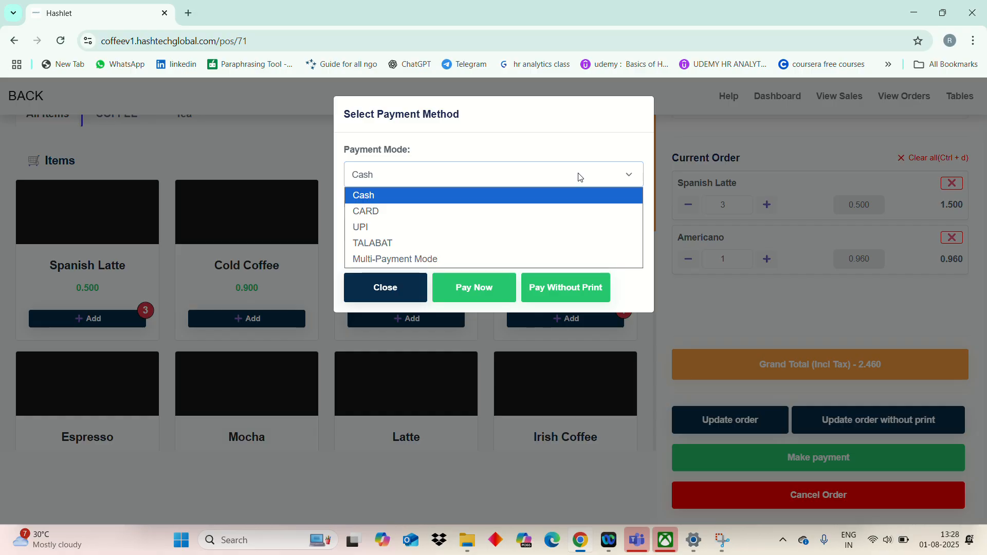
{"action": "left_click", "coordinate": [519, 260]}
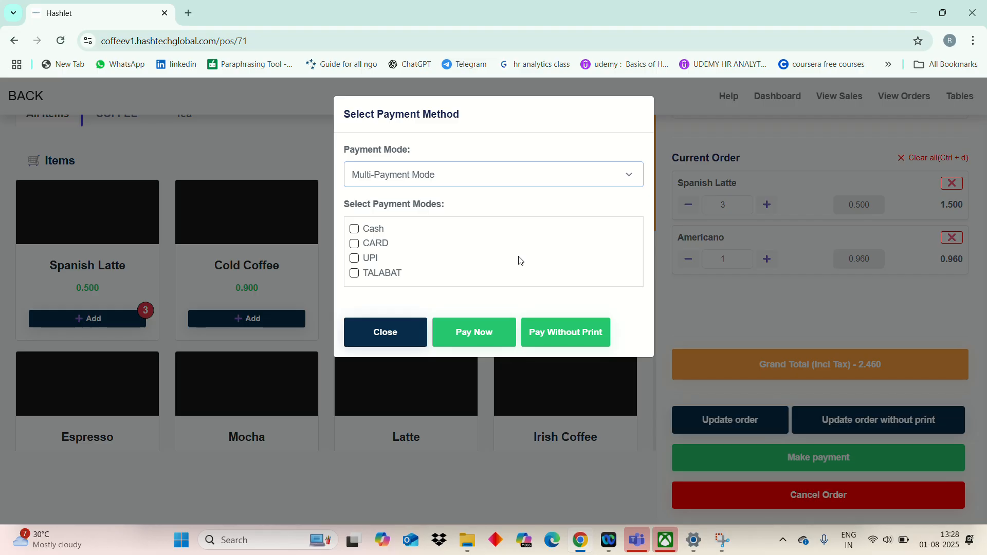
{"action": "left_click", "coordinate": [366, 228]}
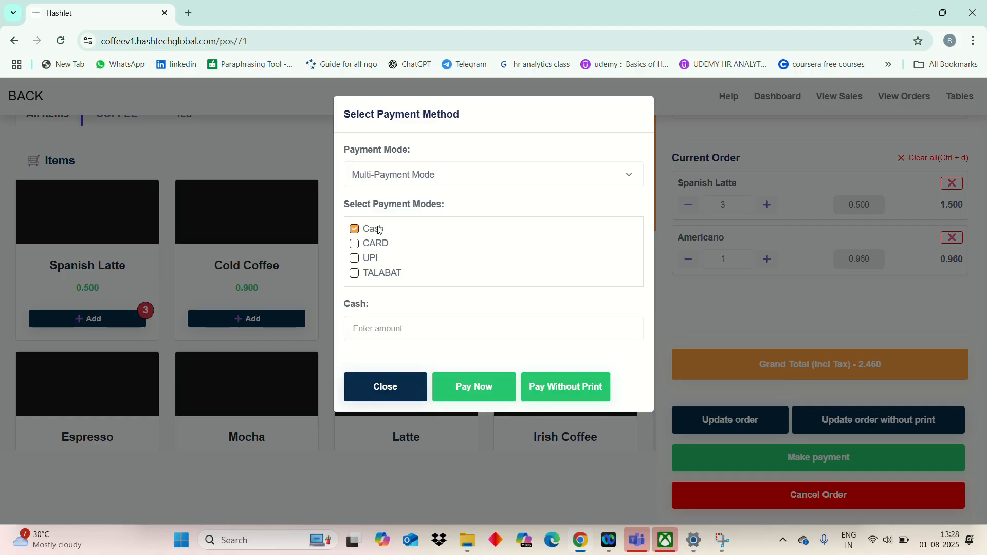
{"action": "left_click", "coordinate": [372, 245]}
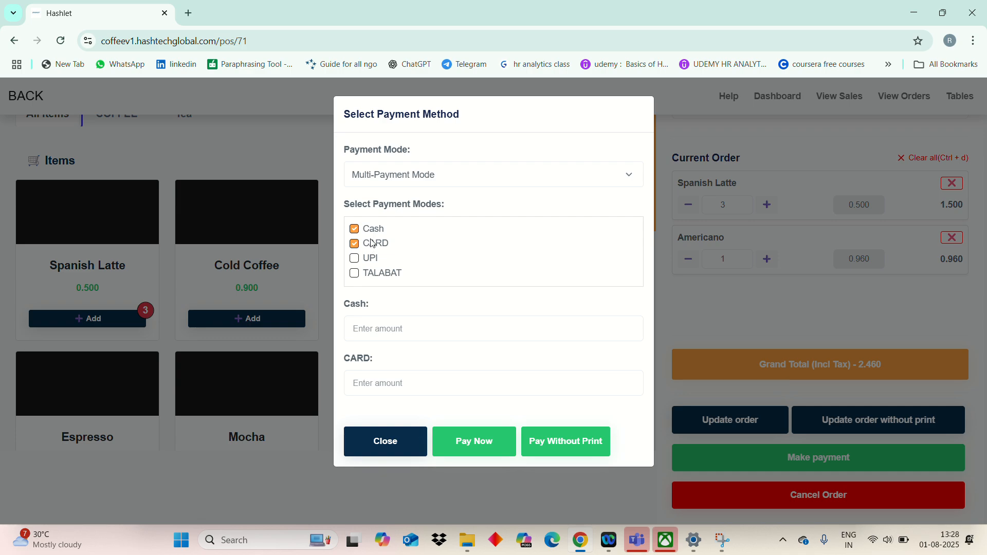
Set the payment mode to Cash and pay Table 1's order of 2.46 without print
{"action": "left_click", "coordinate": [393, 180]}
{"action": "left_click", "coordinate": [390, 195]}
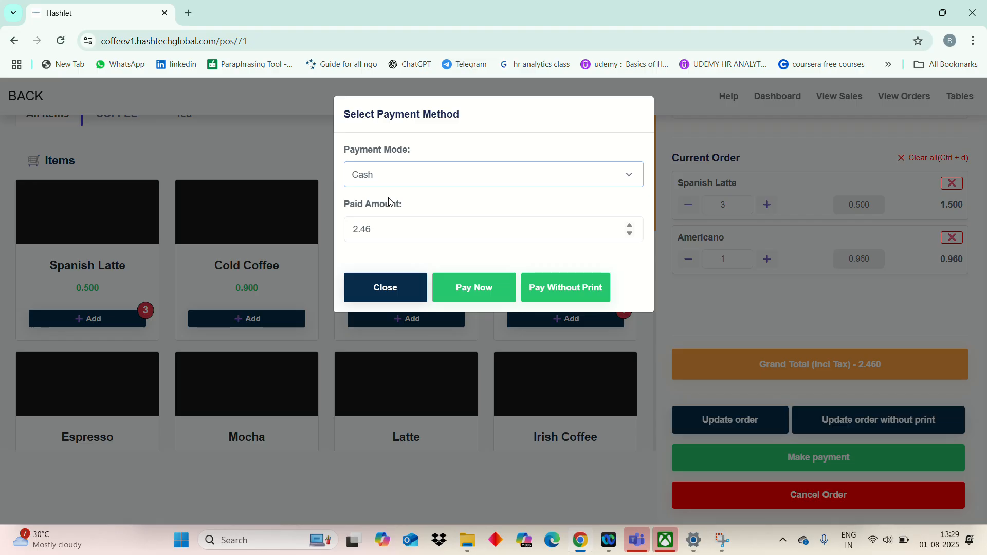
{"action": "left_click", "coordinate": [561, 291]}
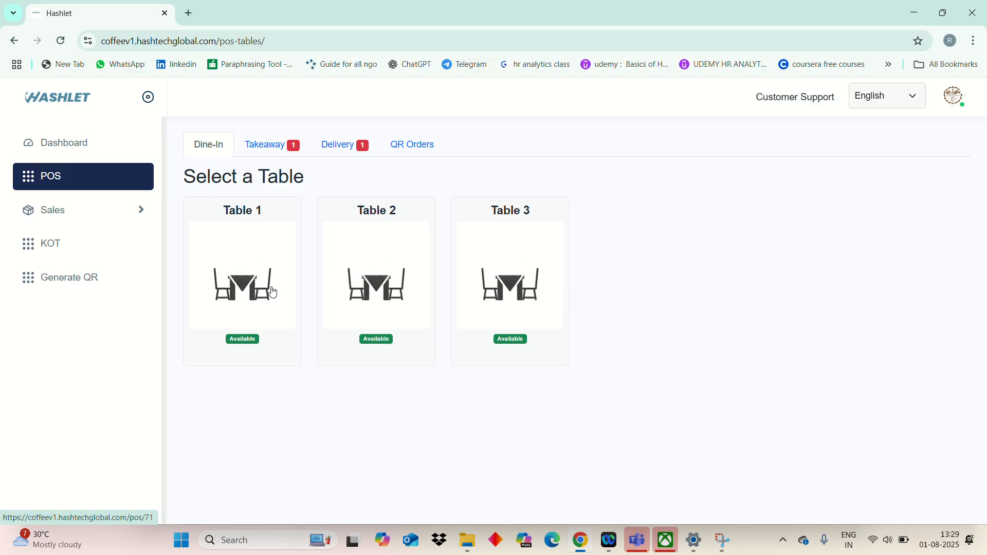
Raise the Spanish Latte quantity to 2 in the pending takeaway order and update it with a receipt, cancelling the print dialog
{"action": "left_click", "coordinate": [275, 149]}
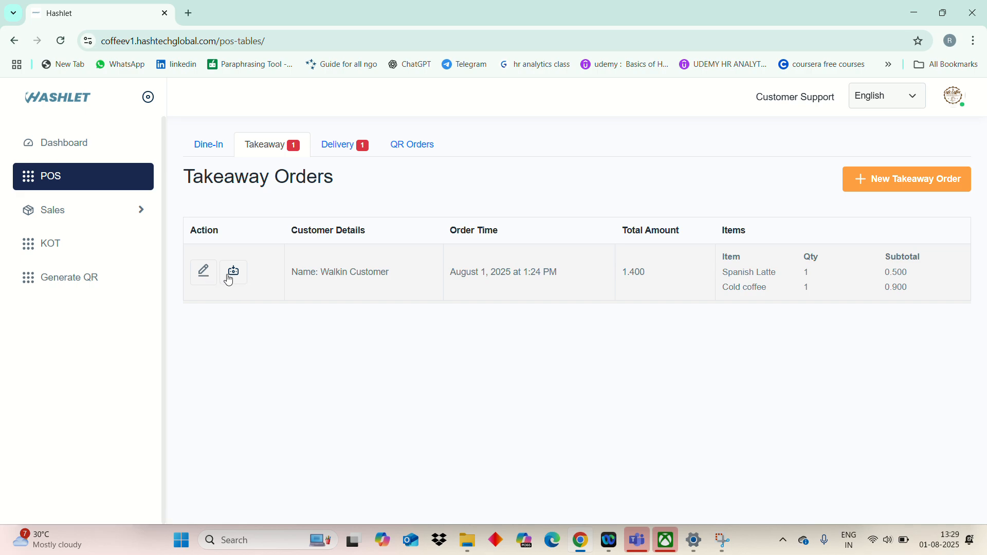
{"action": "left_click", "coordinate": [203, 274]}
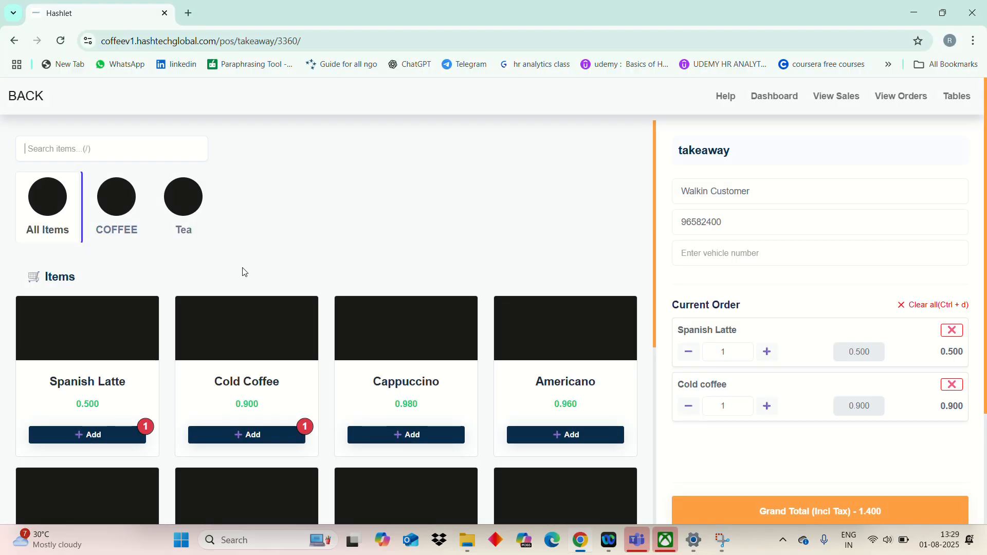
{"action": "left_click_drag", "start_coordinate": [986, 275], "coordinate": [975, 447]}
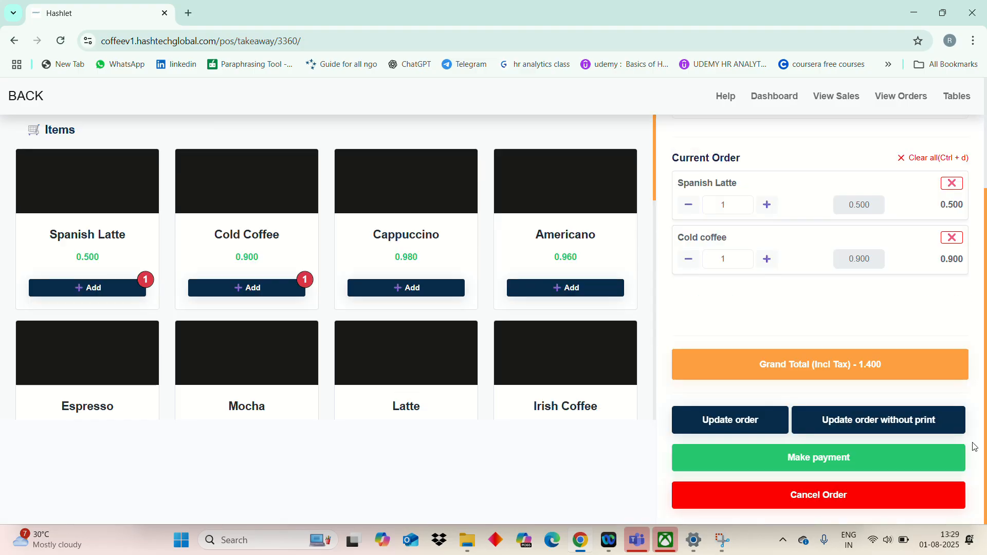
{"action": "left_click", "coordinate": [766, 205]}
{"action": "left_click", "coordinate": [734, 417]}
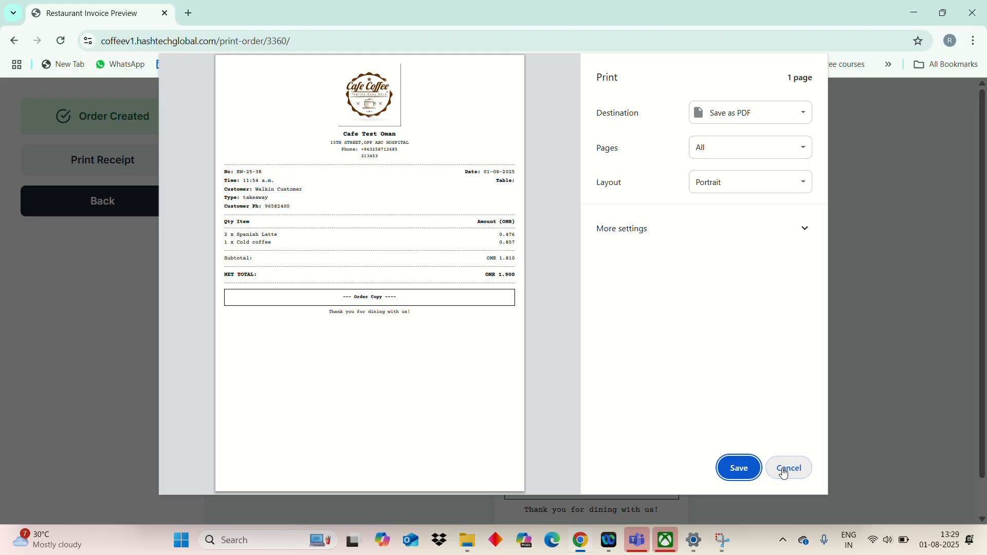
{"action": "left_click", "coordinate": [787, 468]}
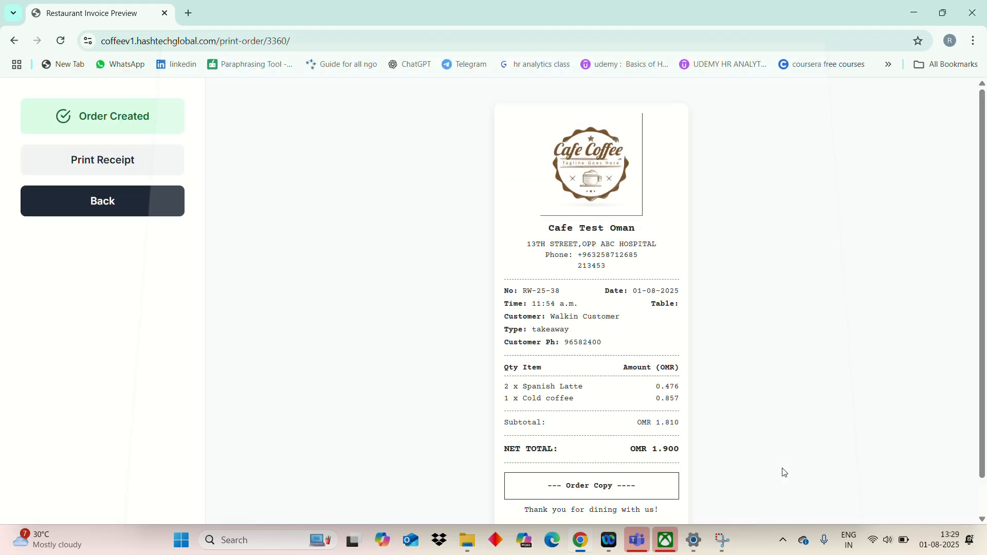
{"action": "left_click", "coordinate": [158, 206]}
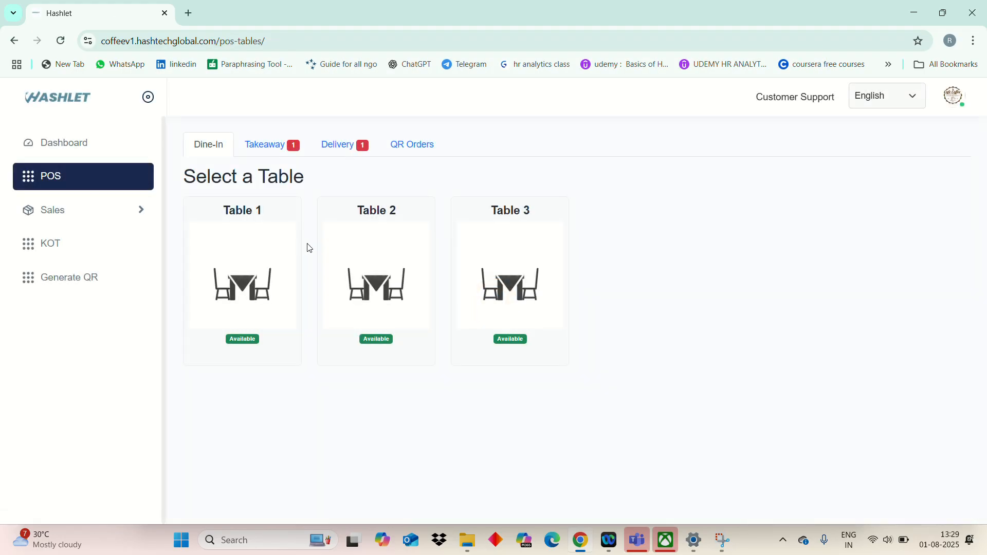
Pay the pending takeaway order of 1.900 in Cash without print
{"action": "left_click", "coordinate": [289, 141]}
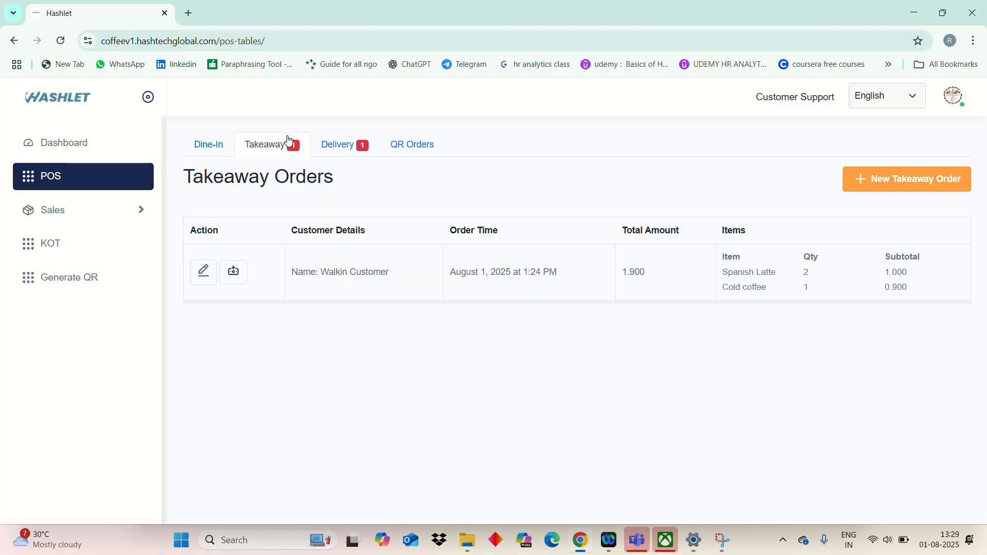
{"action": "left_click", "coordinate": [235, 273]}
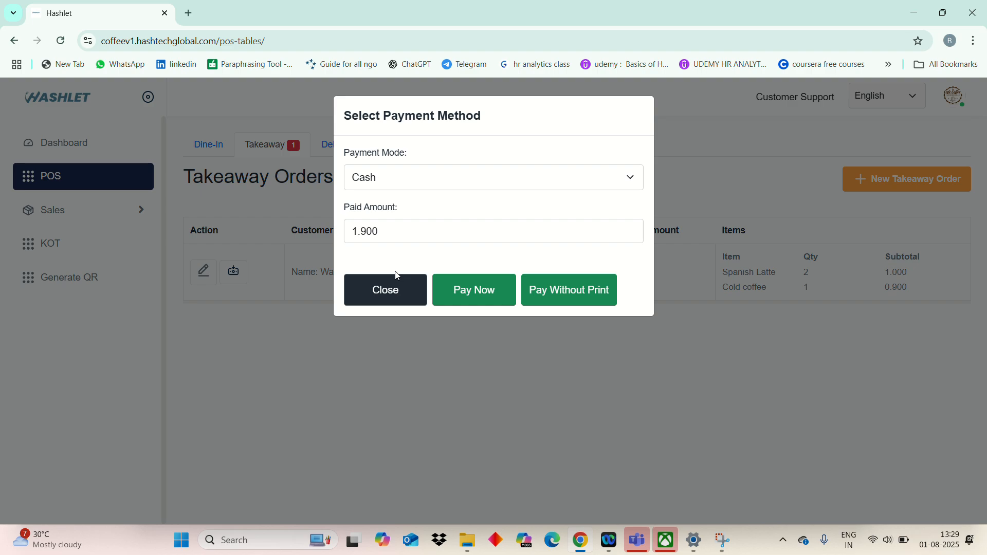
{"action": "left_click", "coordinate": [473, 186]}
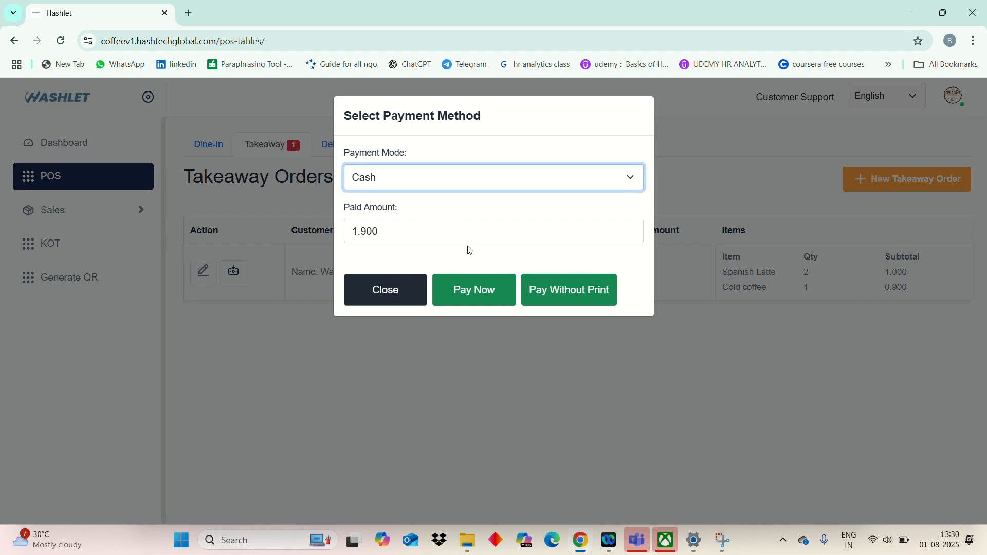
{"action": "left_click", "coordinate": [541, 298]}
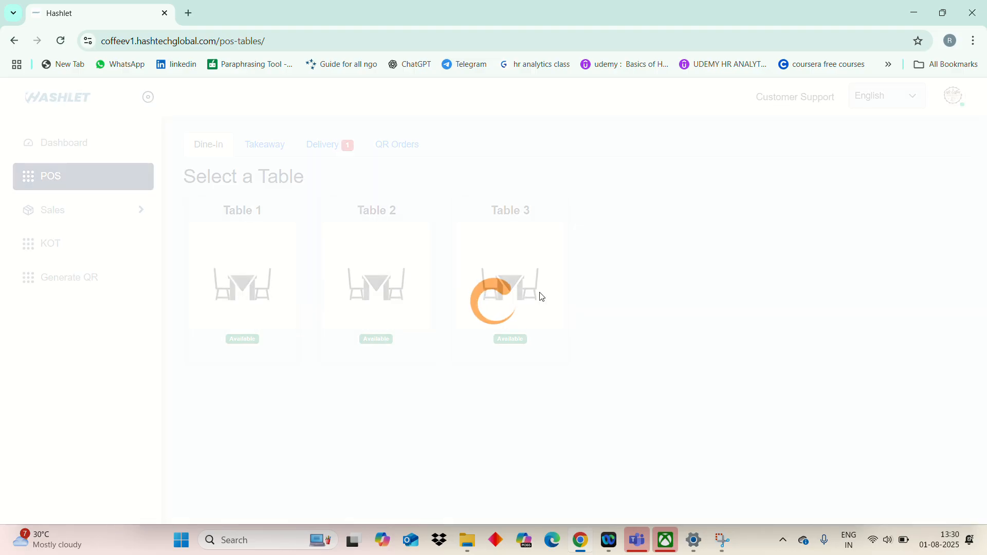
Review the pending delivery orders and the QR order list
{"action": "left_click", "coordinate": [346, 146]}
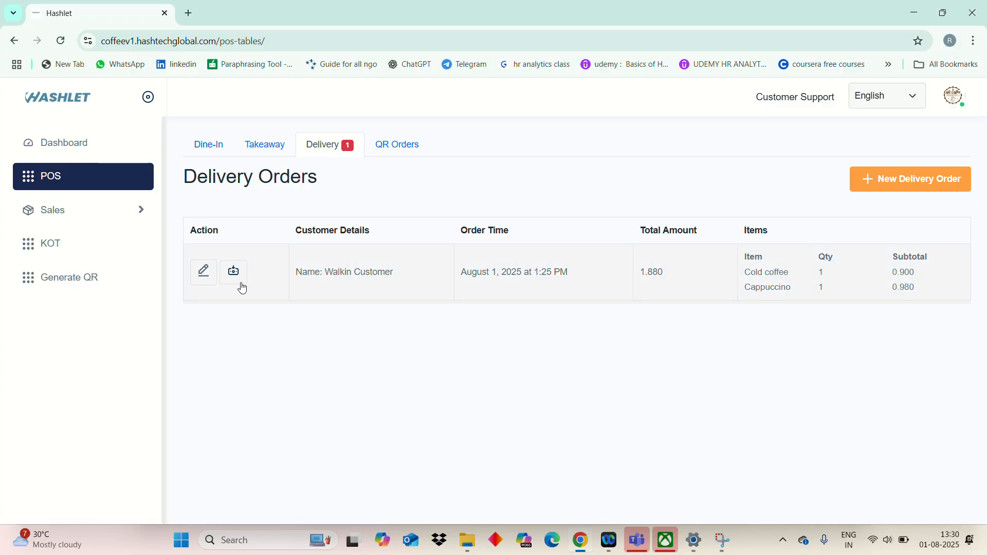
{"action": "left_click", "coordinate": [397, 145]}
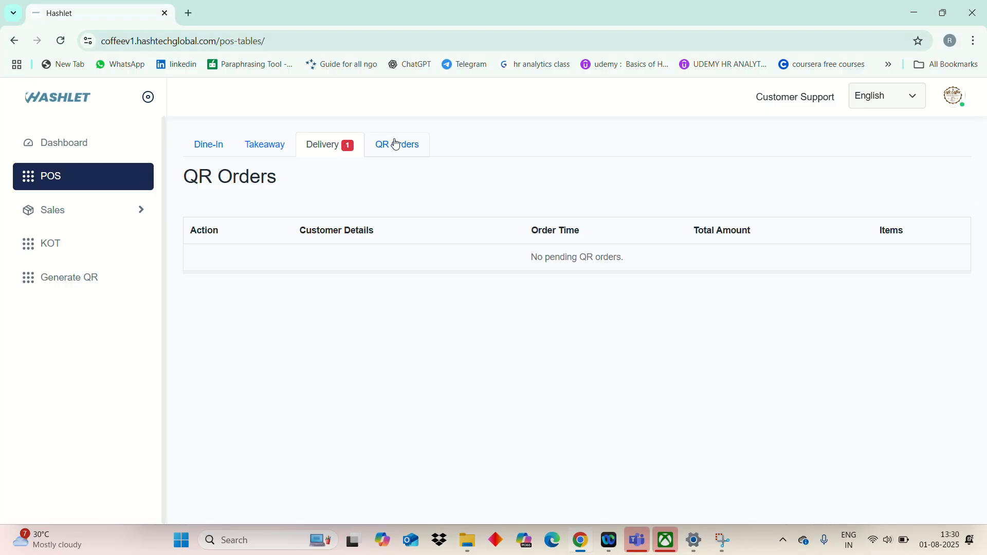